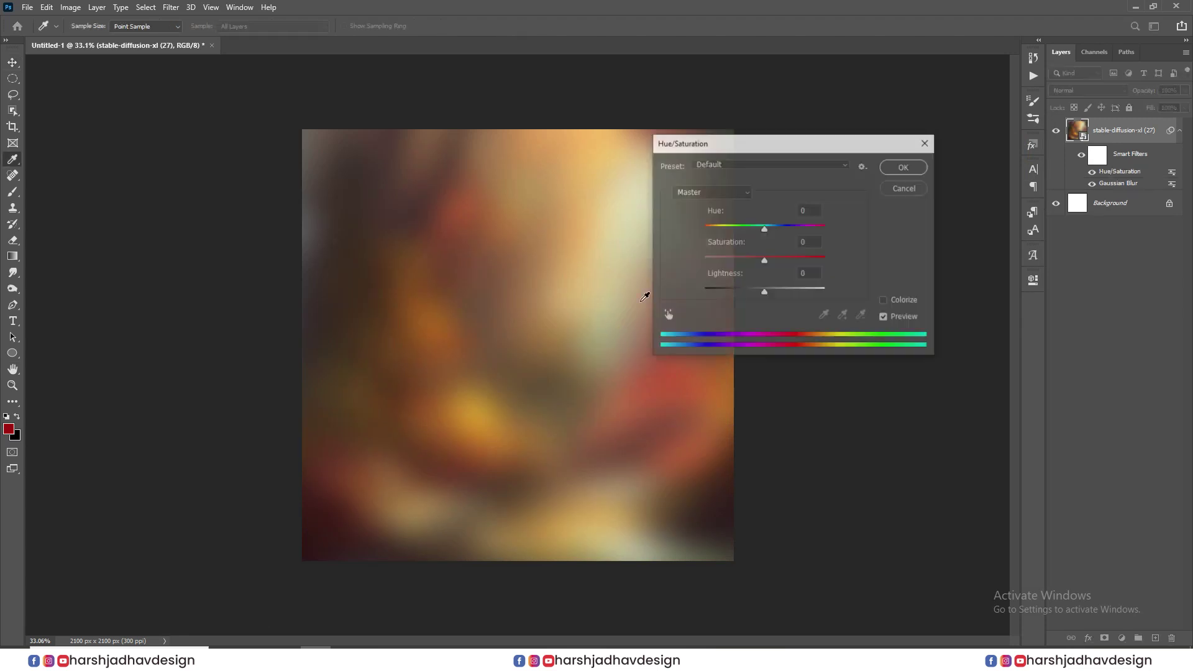
Step: Raise the saturation of the blurred background image with the Hue/Saturation adjustment
drag(774, 257, 786, 255)
click(910, 166)
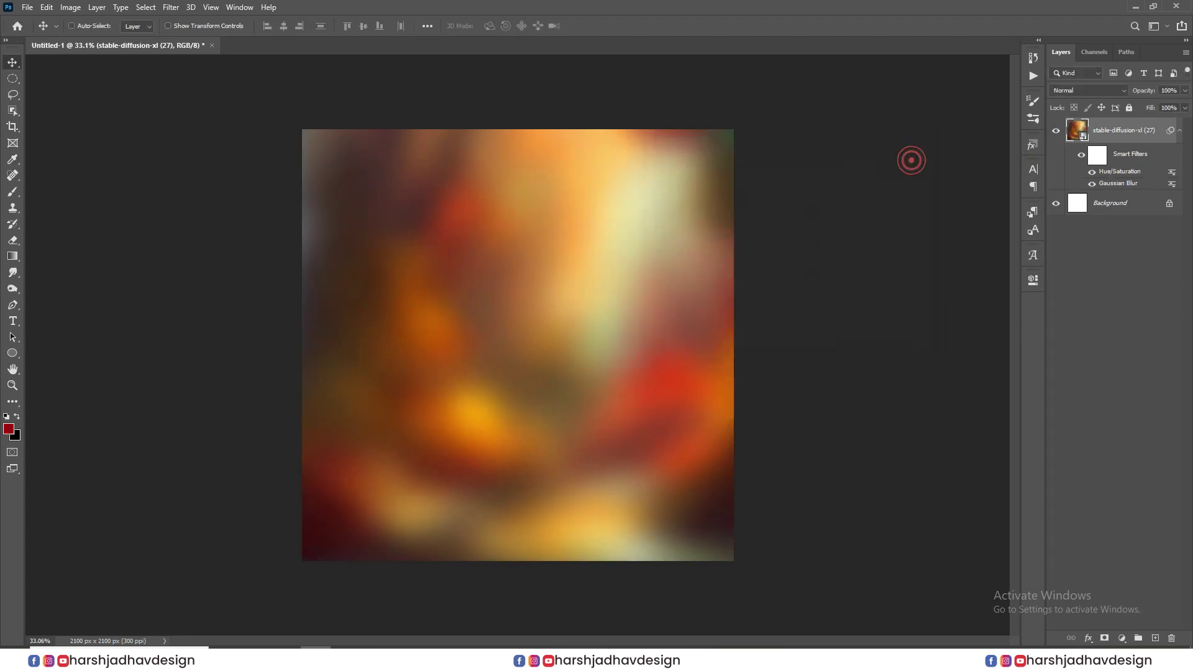
Step: Add an empty layer above the blurred image and choose a smoke brush preset for the Brush tool
click(1153, 639)
scroll(833, 394, down, 1)
key(b)
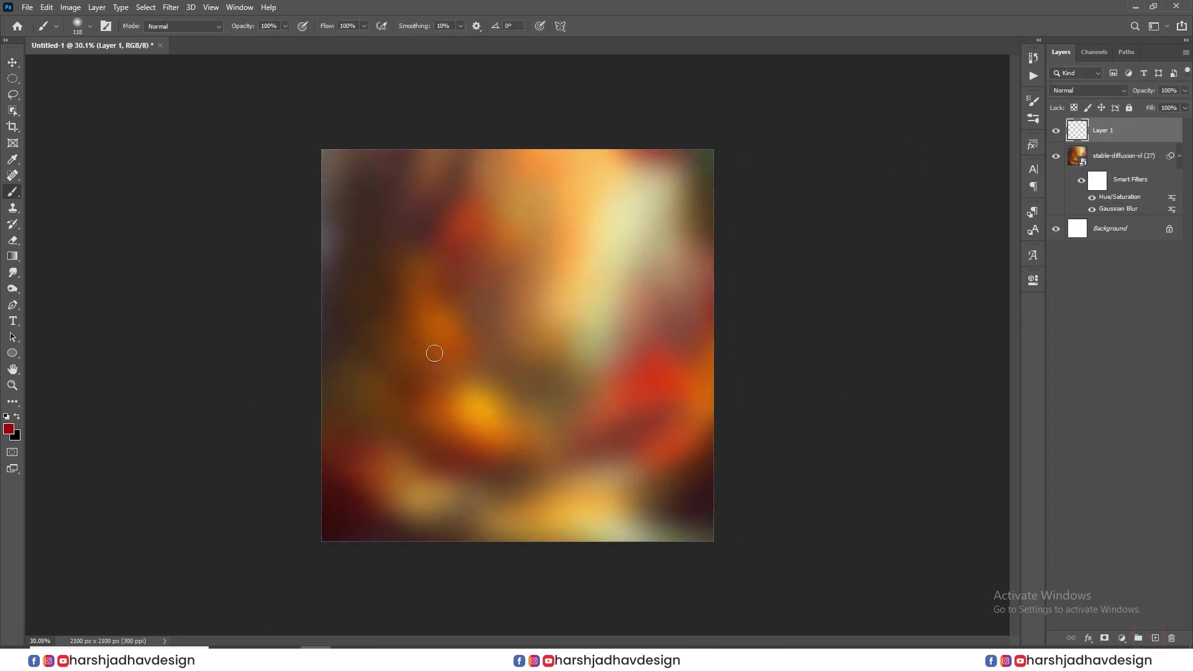
right_click(542, 349)
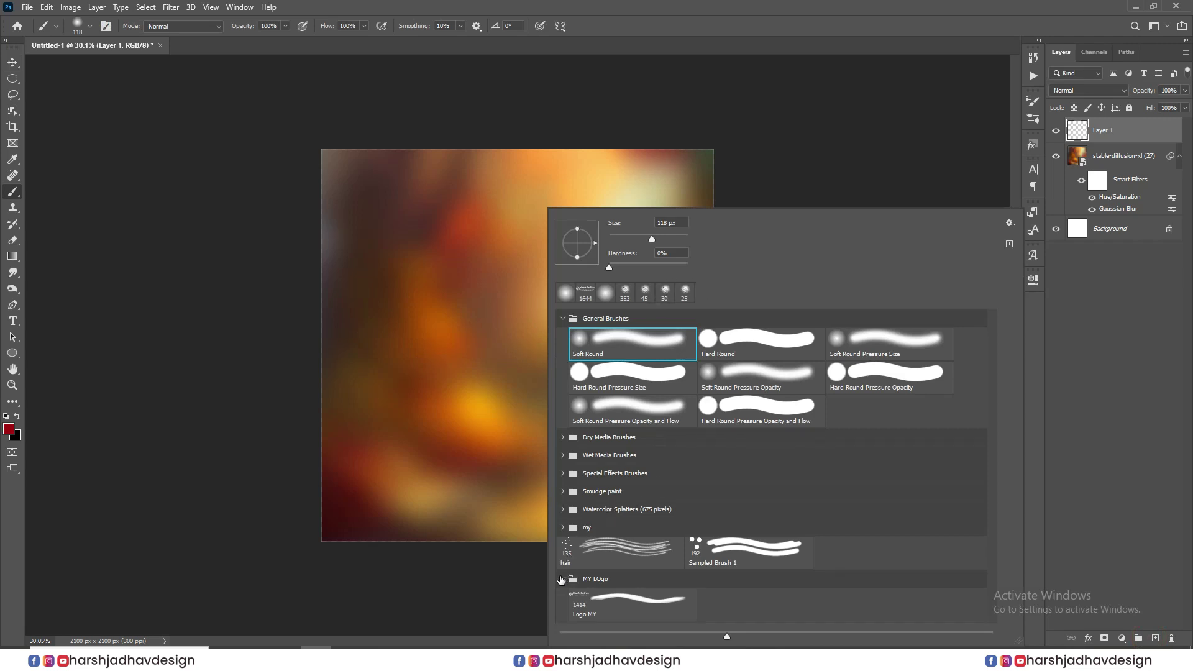
click(563, 527)
scroll(676, 544, down, 10)
double_click(723, 483)
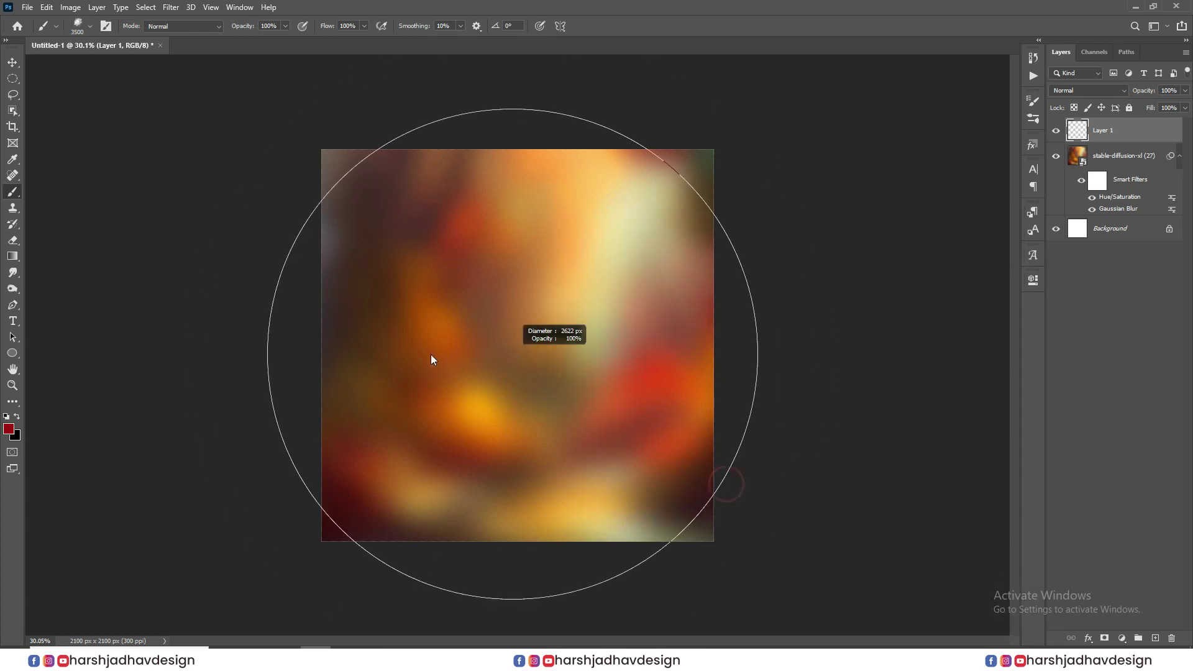
Step: Stamp a white smoke cloud with a brush of about 3244 px over the canvas centre on the new layer
click(589, 349)
key(ctrl+z)
click(6, 416)
click(17, 416)
scroll(524, 352, down, 1)
key(bracketright)
key(bracketright)
click(529, 371)
key(ctrl+z)
alt+right_click(509, 359)
click(526, 360)
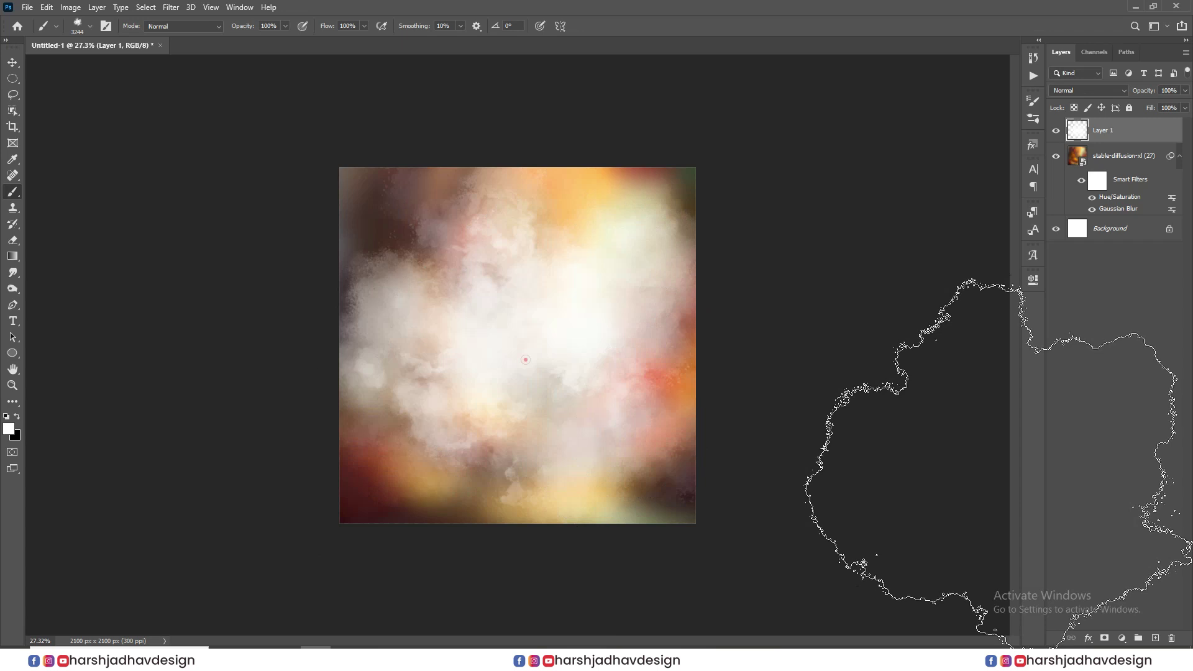
Step: Soften the white smoke layer with a Gaussian Blur of 11.1 pixels
scroll(427, 274, down, 1)
scroll(431, 268, up, 1)
click(170, 7)
click(222, 143)
click(360, 193)
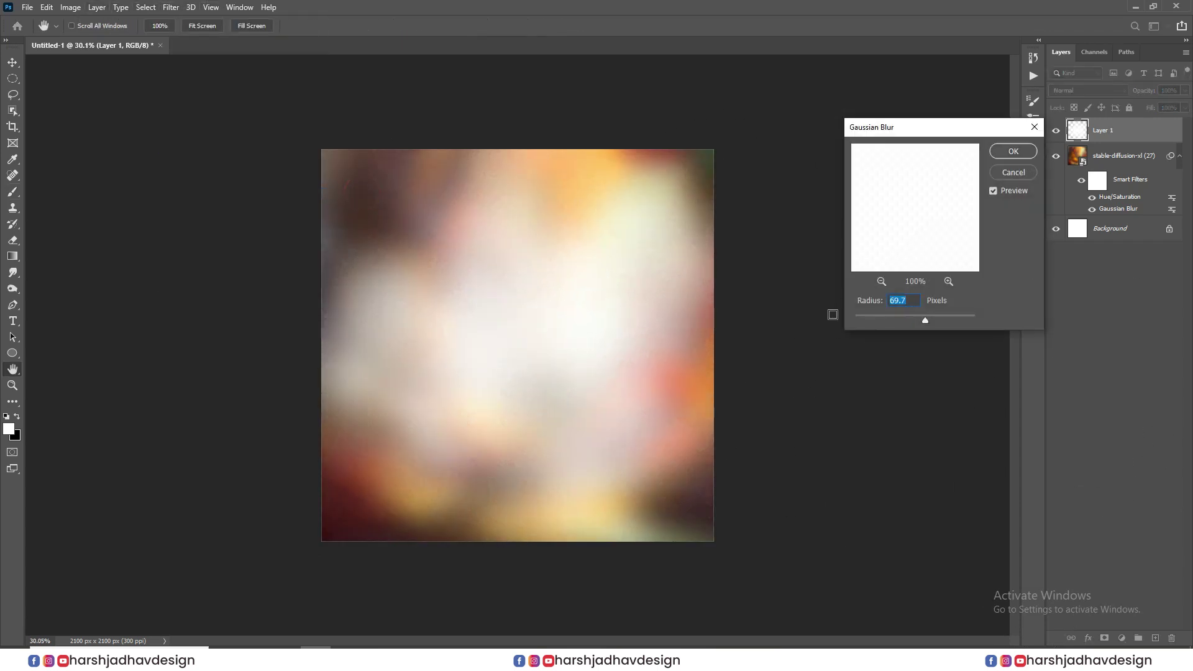
drag(896, 319, 900, 318)
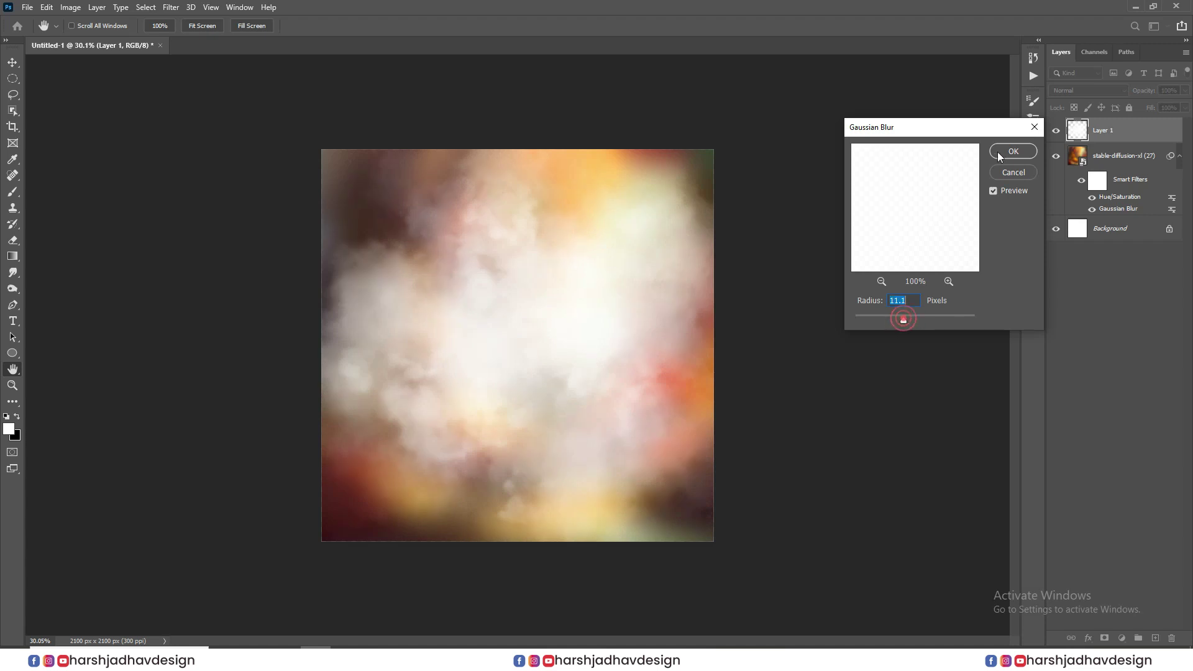
click(1013, 151)
key(v)
scroll(671, 311, up, 2)
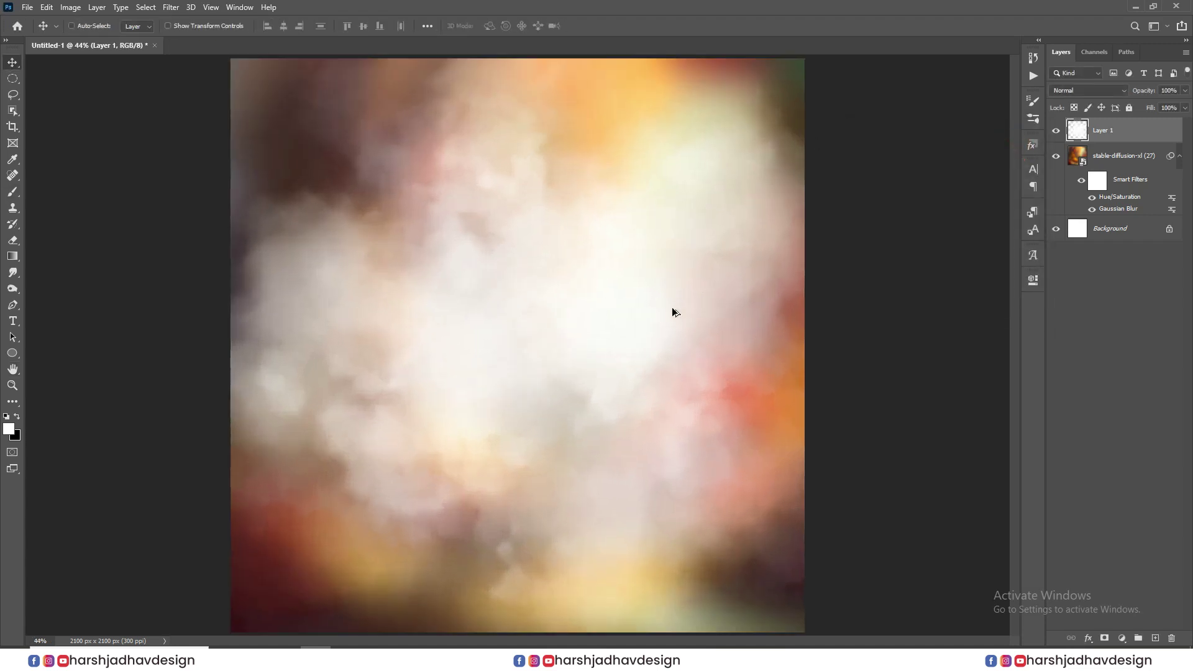
scroll(393, 422, down, 1)
Step: Place the 05DF_17-03-2022 cutout of the waving man on the canvas, positioned left of centre
drag(314, 650, 565, 367)
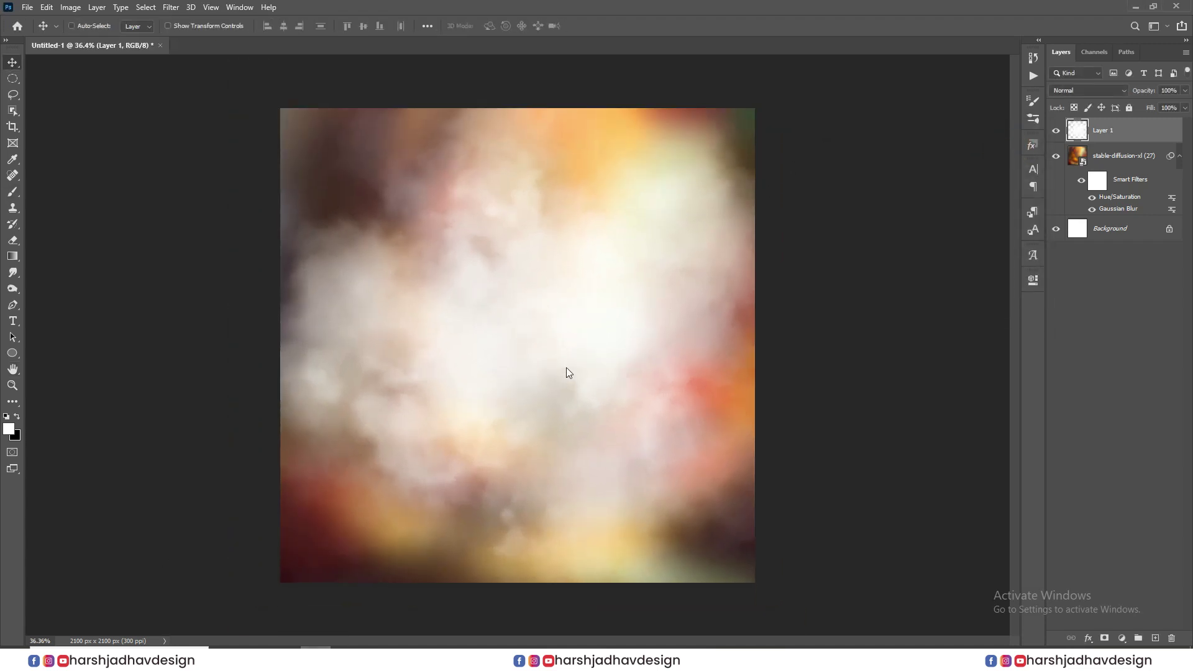
scroll(629, 341, down, 3)
drag(625, 342, 597, 345)
drag(538, 372, 512, 380)
double_click(512, 381)
key(ctrl+plus)
Step: Rasterize the man's layer and fade out his lower body with a soft eraser of about 763 px
key(e)
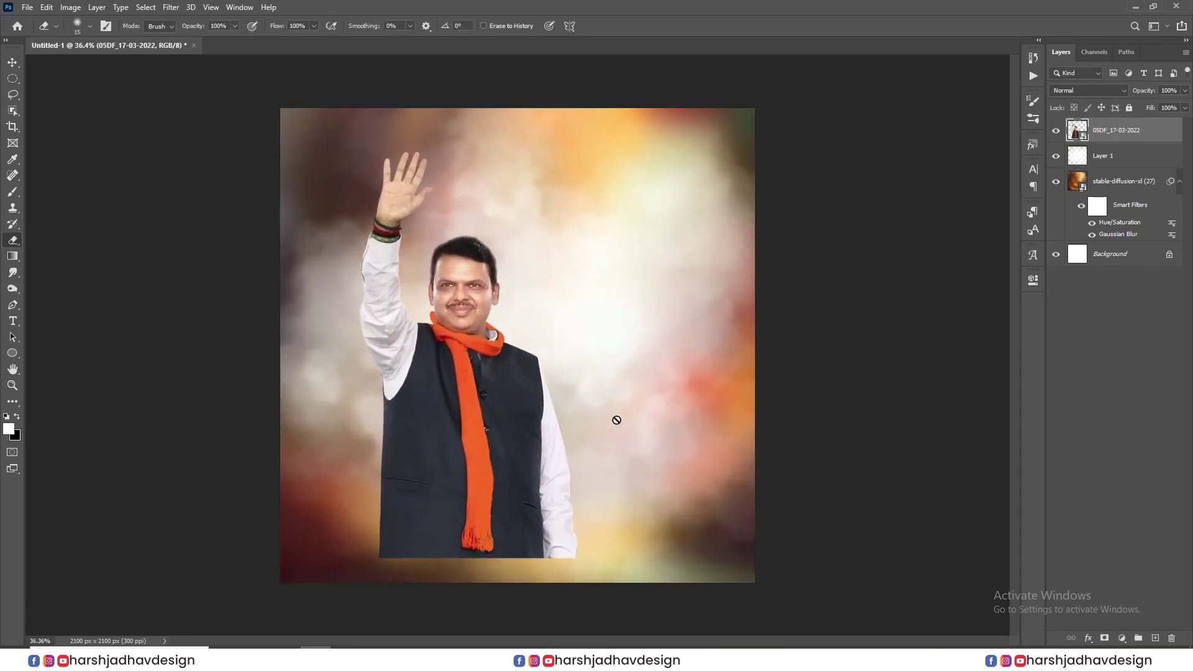
click(616, 418)
click(569, 253)
drag(563, 472, 633, 498)
drag(589, 437, 591, 438)
mouse_move(663, 483)
mouse_down()
mouse_move(563, 572)
mouse_move(428, 584)
mouse_move(364, 574)
mouse_up()
drag(518, 520, 555, 522)
mouse_move(645, 508)
mouse_down()
mouse_move(494, 575)
mouse_move(352, 562)
mouse_move(330, 534)
mouse_move(444, 604)
mouse_move(530, 580)
mouse_move(602, 507)
mouse_move(648, 490)
mouse_move(332, 530)
mouse_move(320, 504)
mouse_up()
drag(320, 504, 469, 572)
click(567, 497)
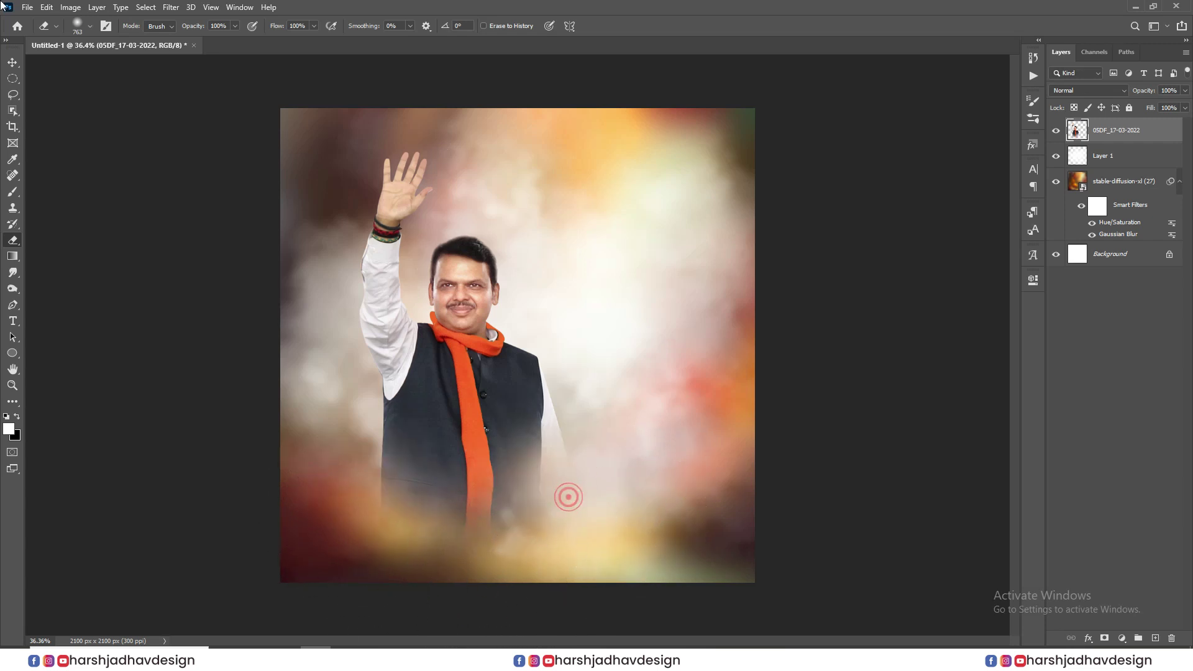
Step: Open the man's layer in the Camera Raw Filter and set Noise Reduction to 74 and Color Noise Reduction to 70
click(14, 63)
scroll(416, 236, down, 2)
scroll(415, 222, up, 8)
scroll(385, 243, down, 8)
scroll(369, 252, up, 1)
click(163, 7)
click(244, 86)
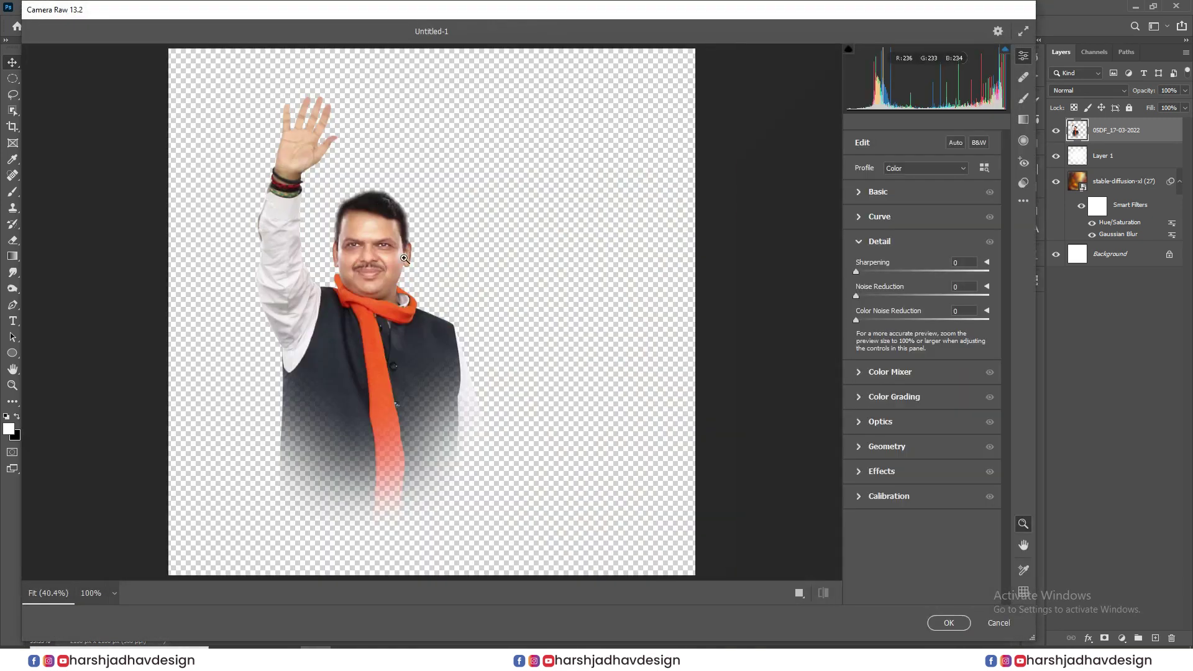
click(354, 253)
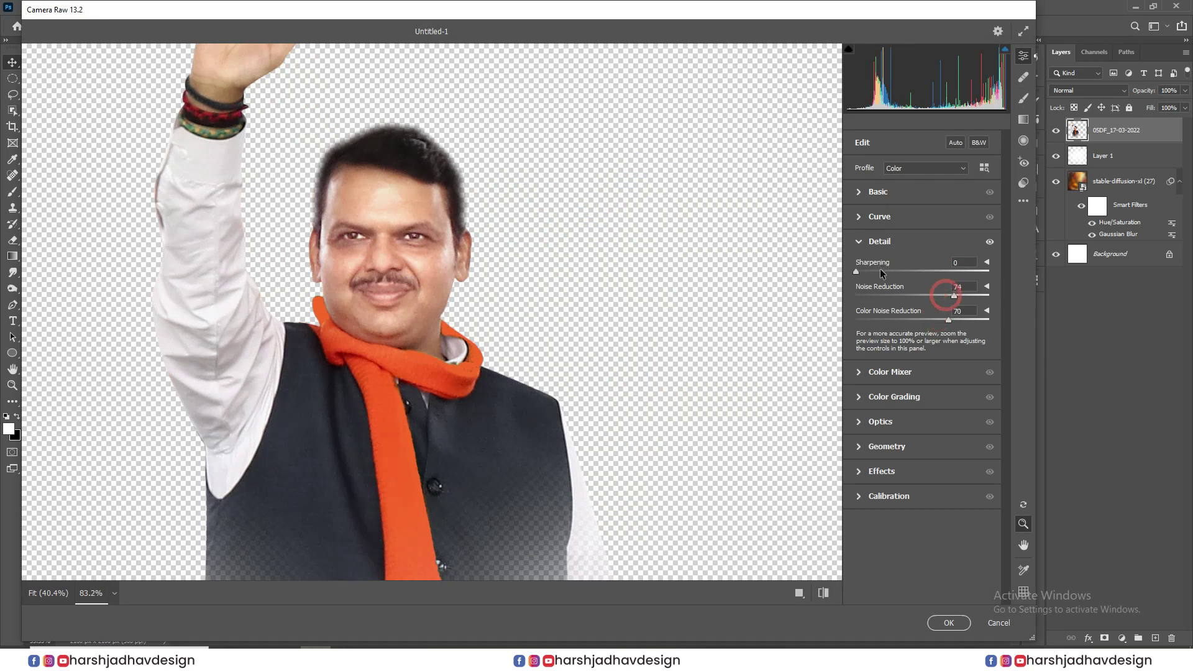
Step: Set Exposure to +0.35, Contrast to +24, Clarity to +13 and Vibrance to +27, and apply the Camera Raw filter
click(888, 193)
drag(922, 290, 938, 308)
click(940, 482)
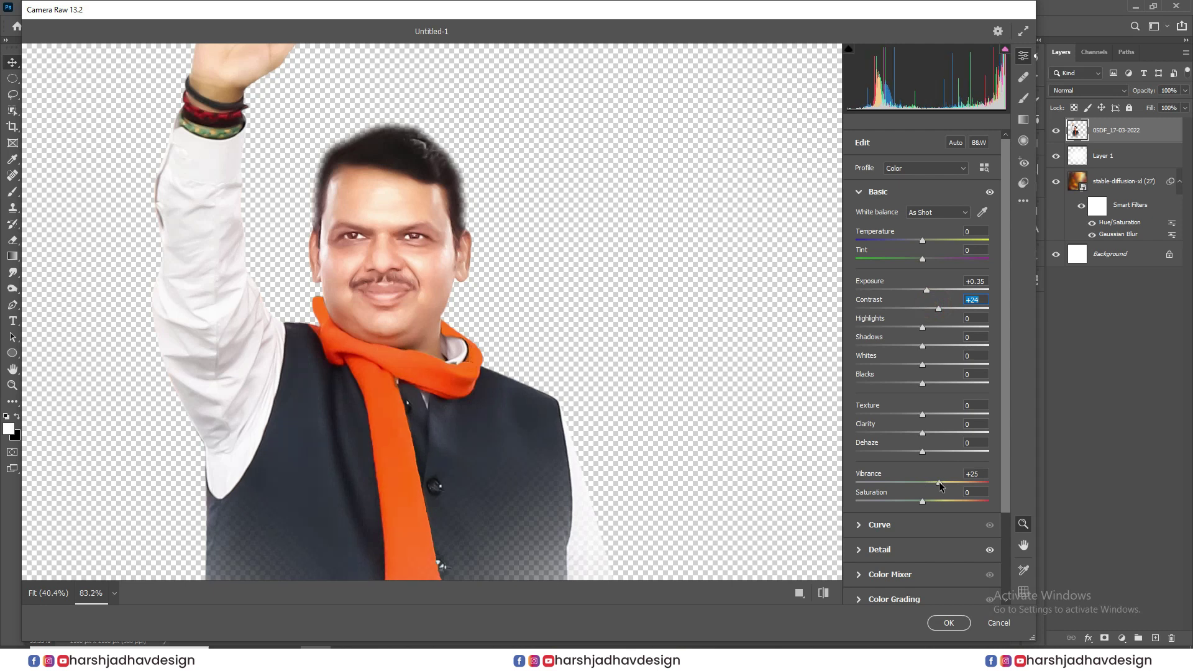
click(931, 433)
drag(471, 339, 403, 339)
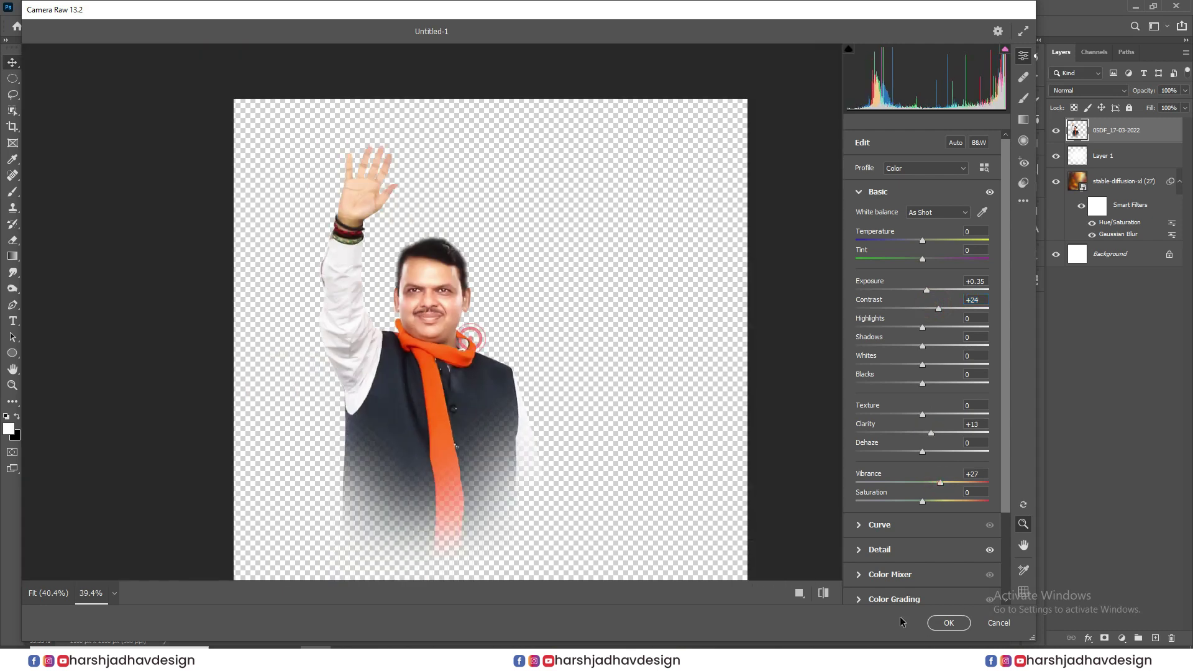
click(935, 624)
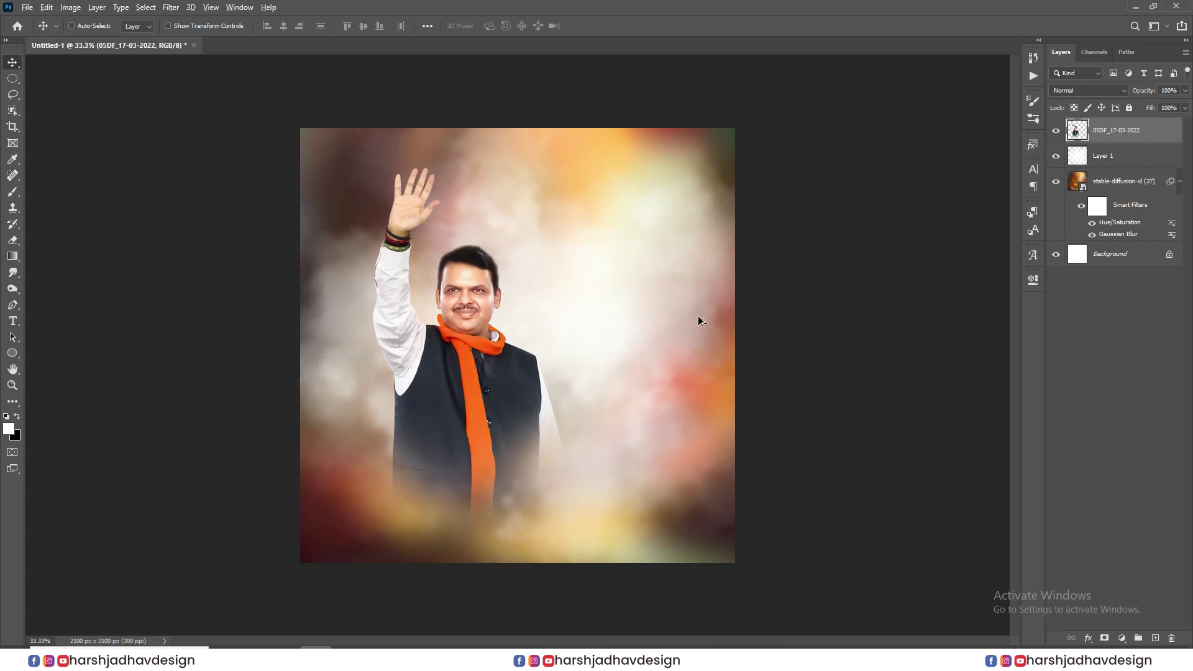
Step: Create the text "देवेंद्र" beside the man's head in AMS Yogesh at 57 pt
scroll(698, 315, up, 8)
drag(747, 300, 632, 344)
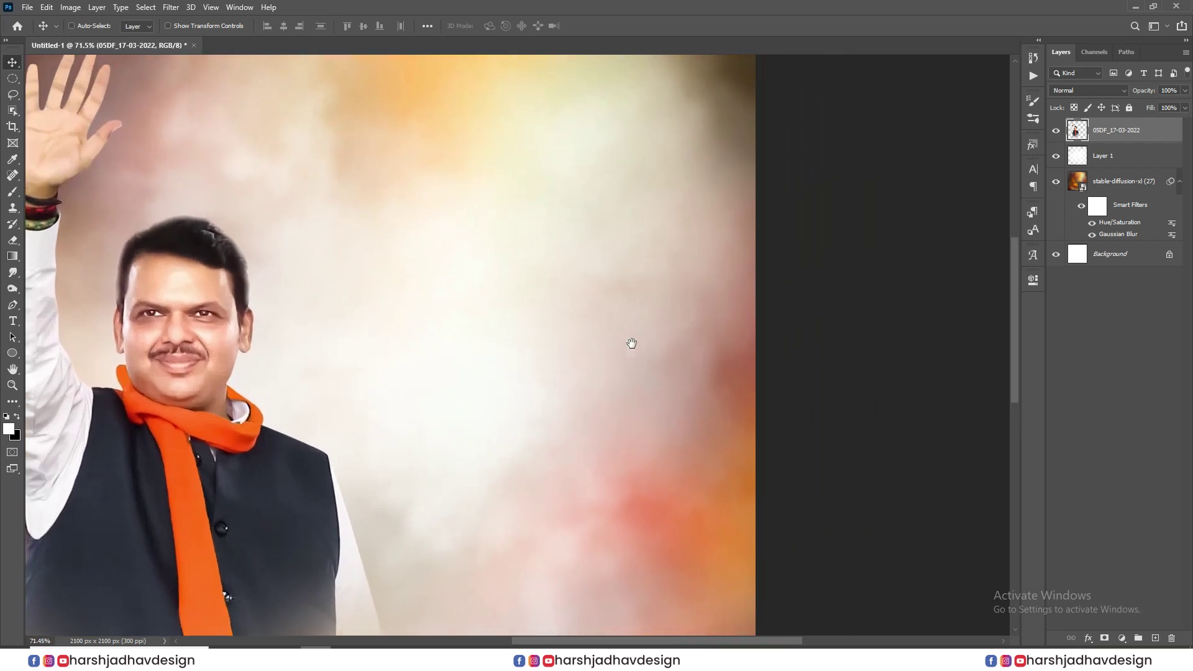
click(13, 321)
key(ctrl+0)
click(590, 288)
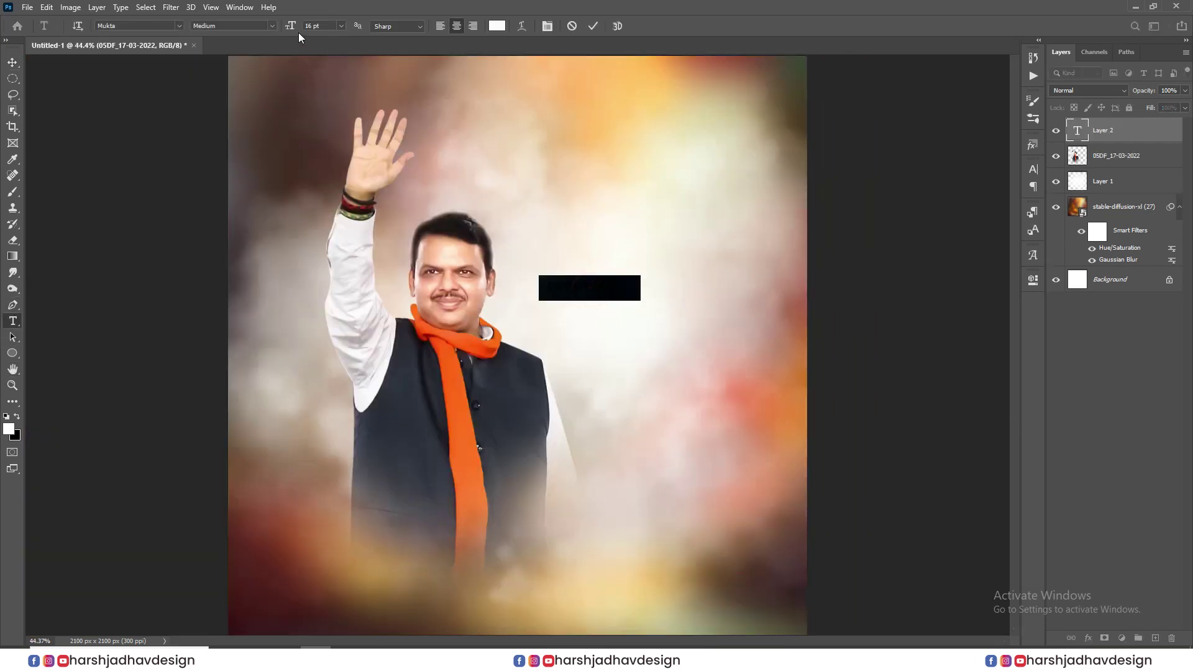
drag(291, 25, 317, 25)
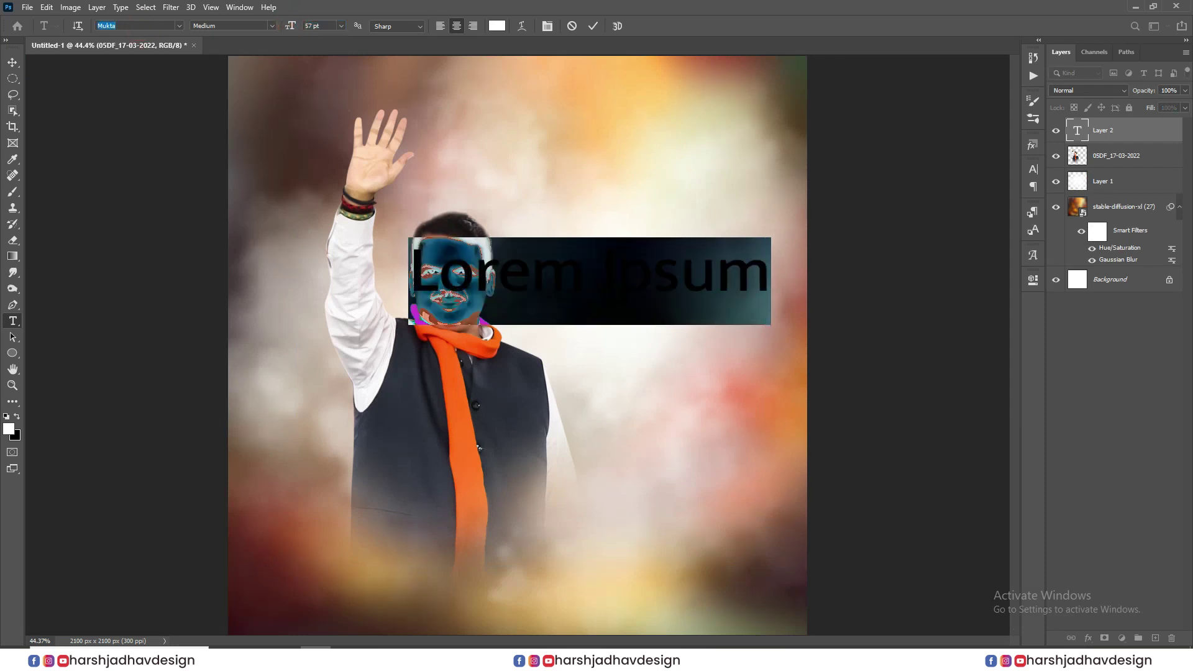
text(yog)
click(244, 62)
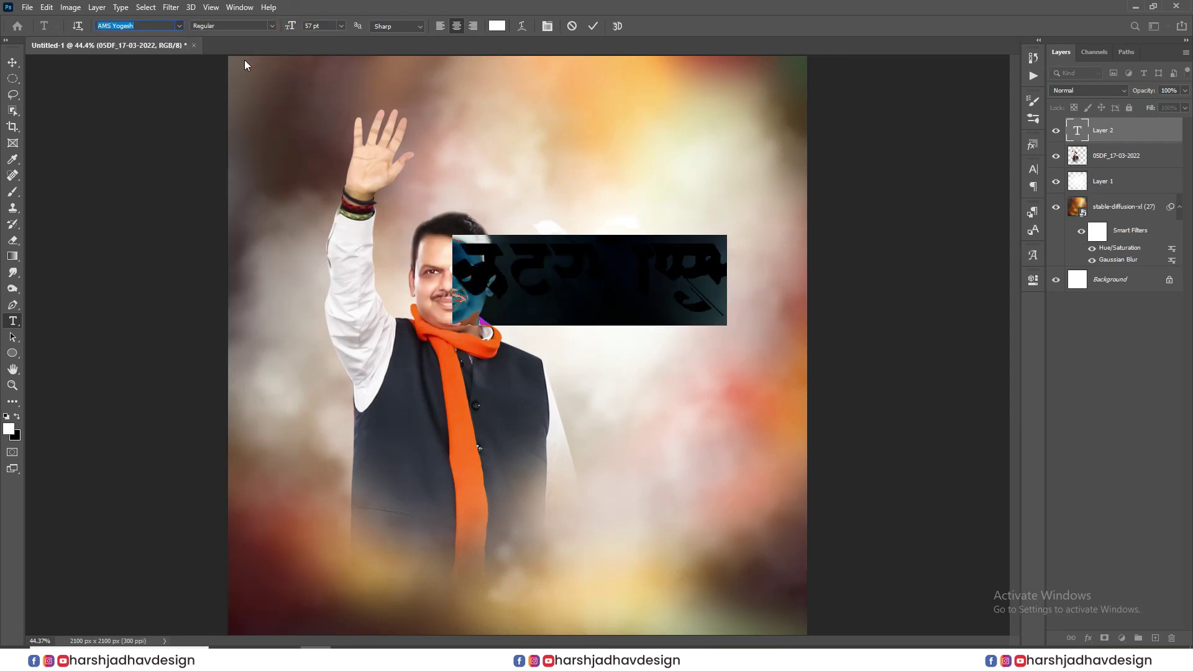
key(BackSpace)
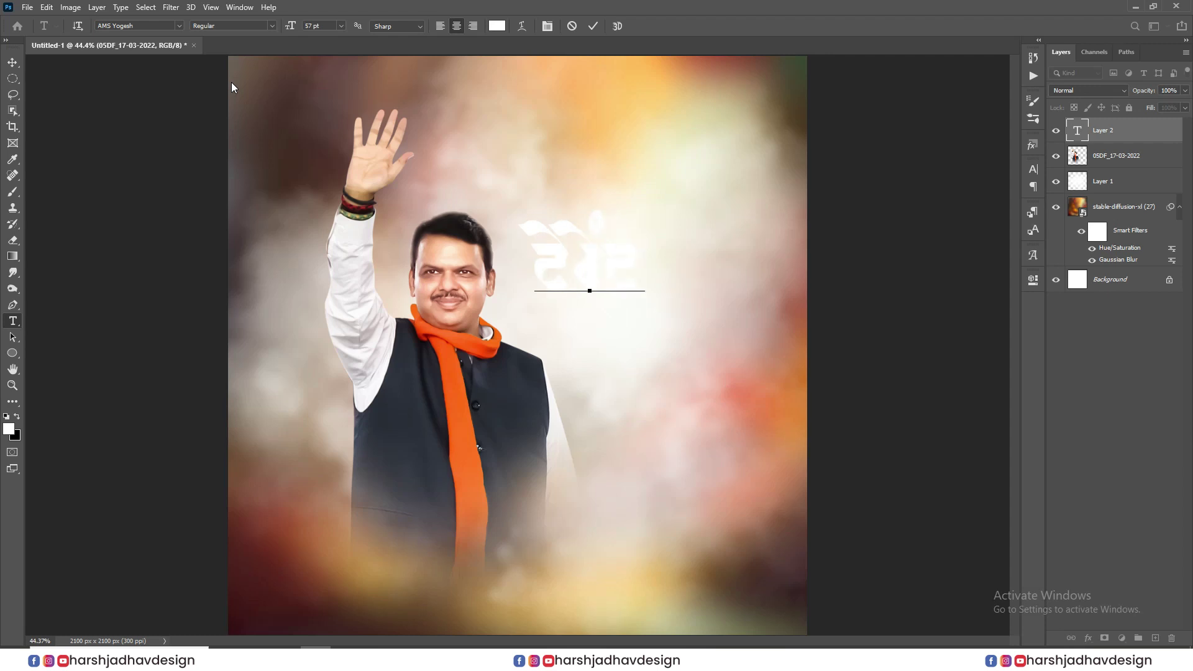
Step: Colour the text dark brown (#4a342e), sampled from the dark area of the background
key(ctrl+a)
click(497, 26)
click(299, 127)
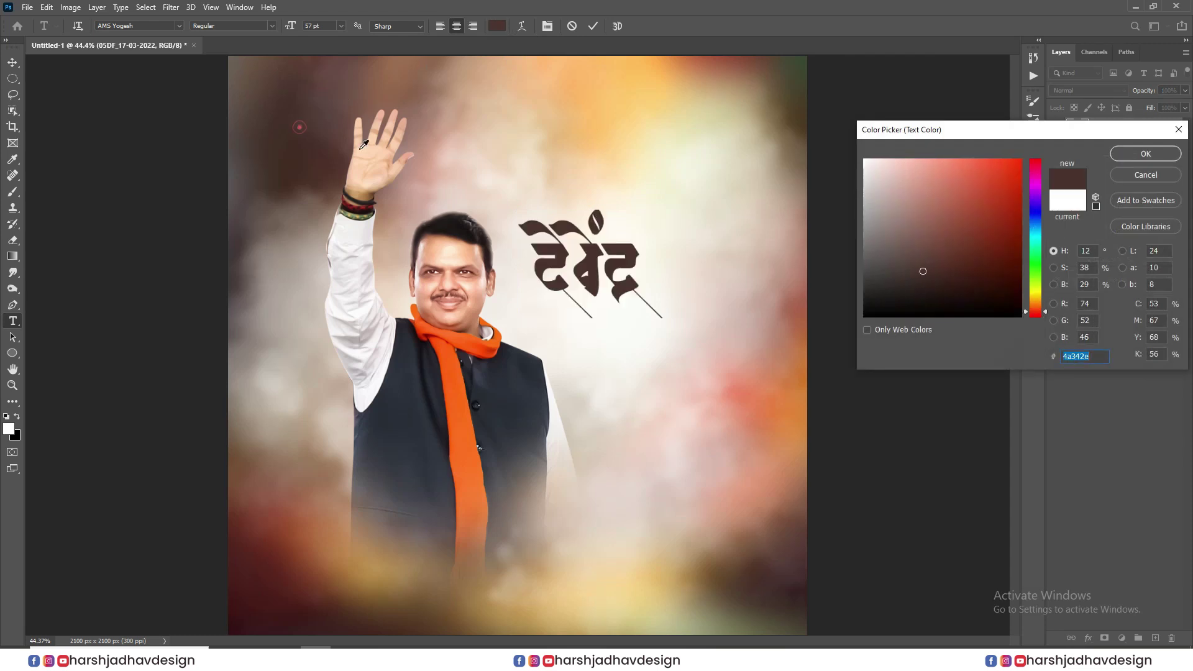
click(1142, 155)
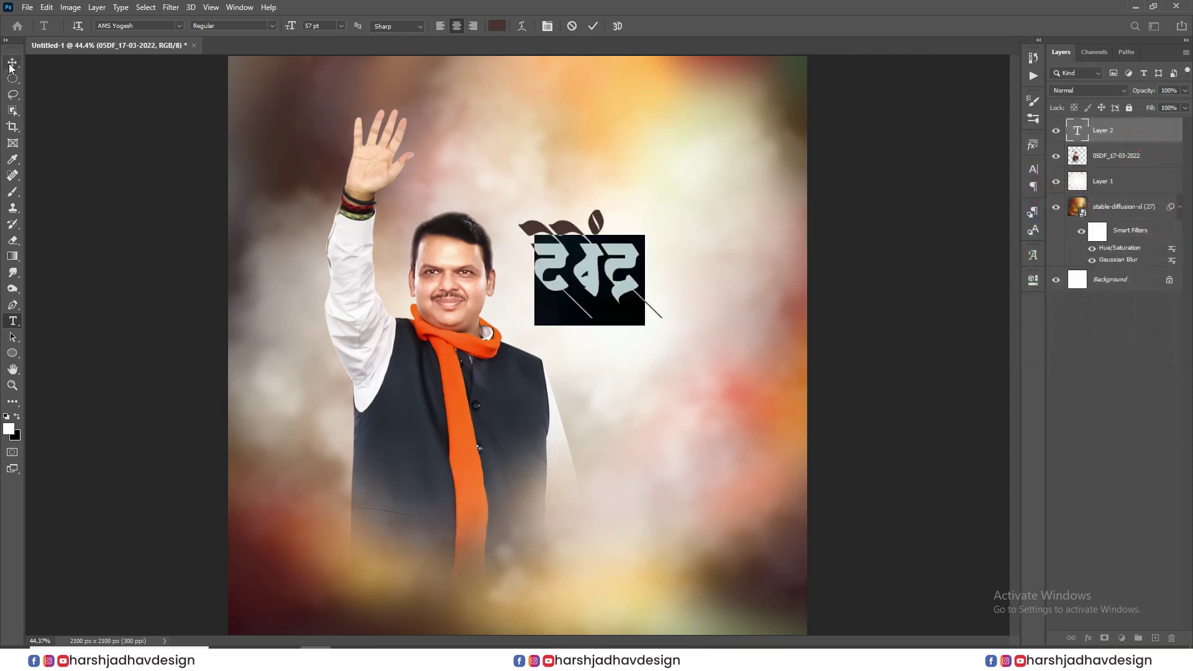
click(10, 65)
Step: Extend the text line with "जी" after the first word
scroll(637, 220, down, 3)
scroll(561, 302, up, 7)
double_click(561, 302)
click(663, 276)
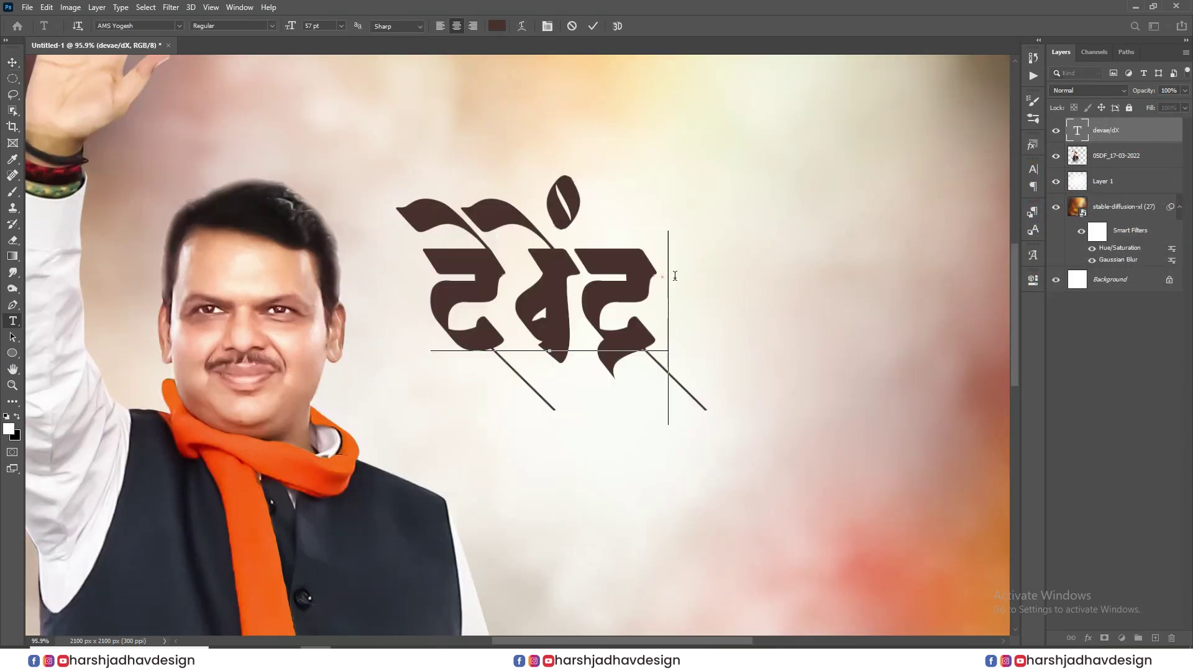
key(BackSpace)
text(jaaI)
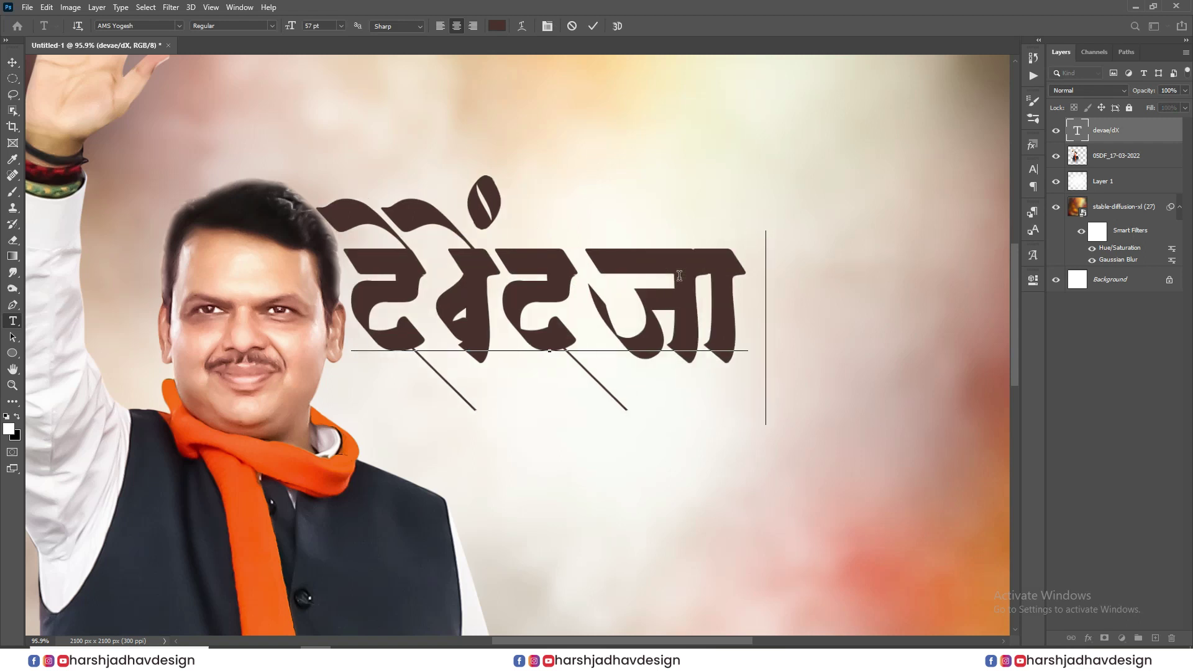
key(BackSpace)
key(BackSpace)
text(I)
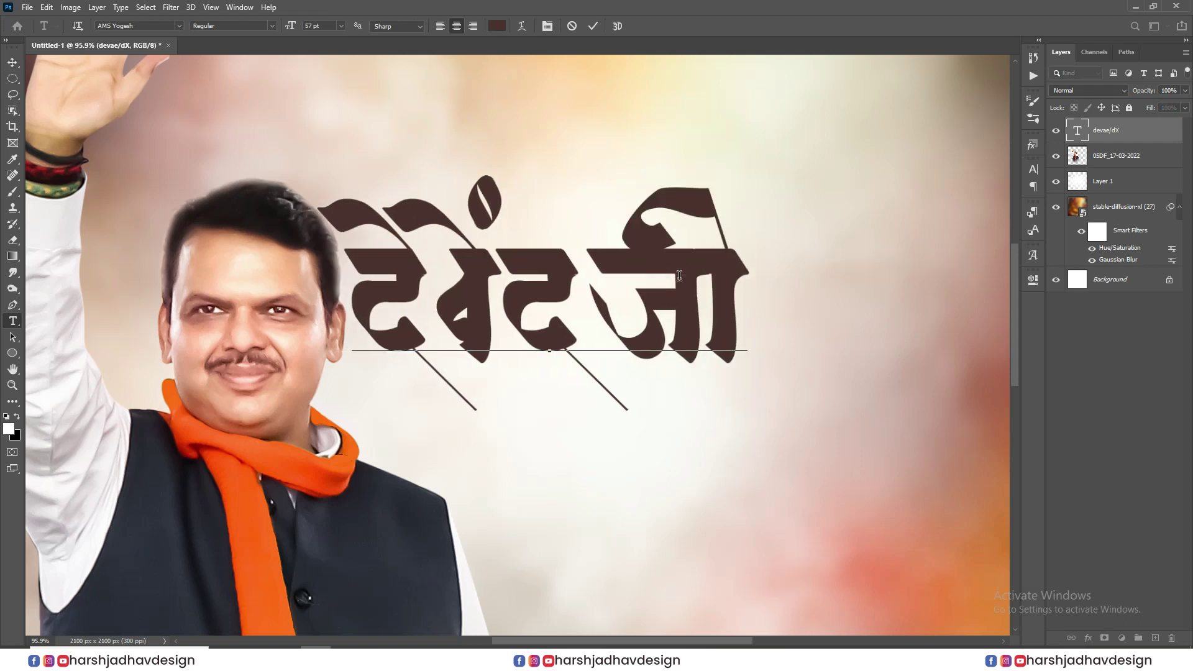
click(13, 60)
scroll(773, 171, down, 3)
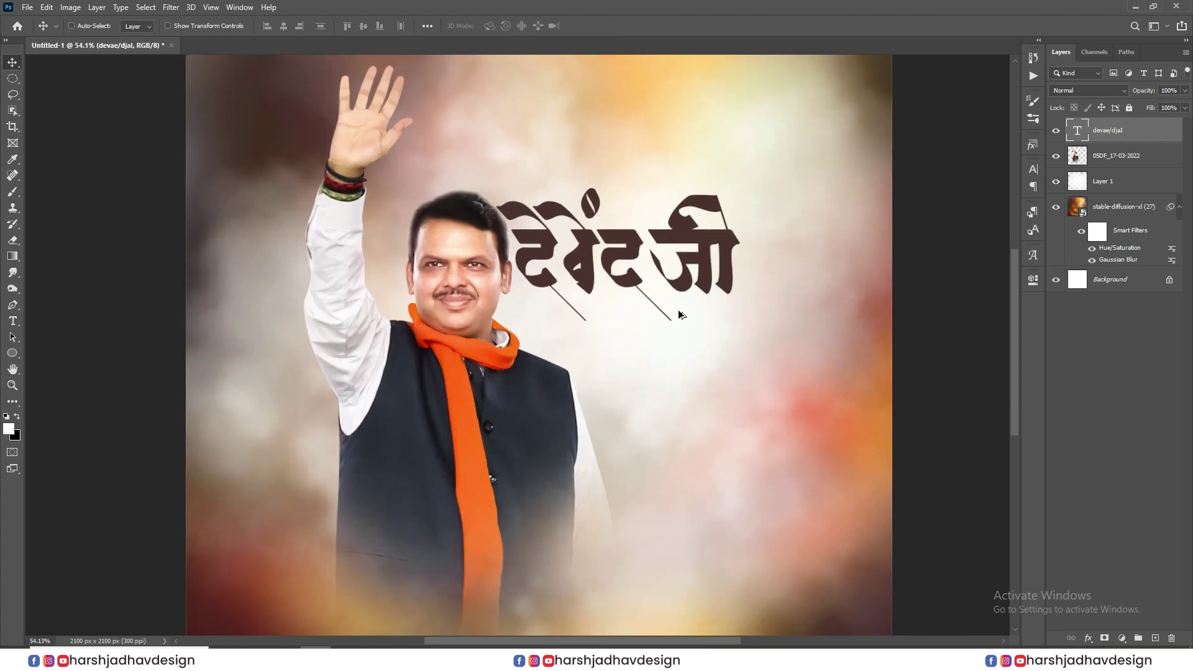
Step: Restore the "द्र" conjunct at the end of the first word and reposition the line beside the man's head
drag(672, 304, 709, 311)
double_click(694, 267)
click(671, 267)
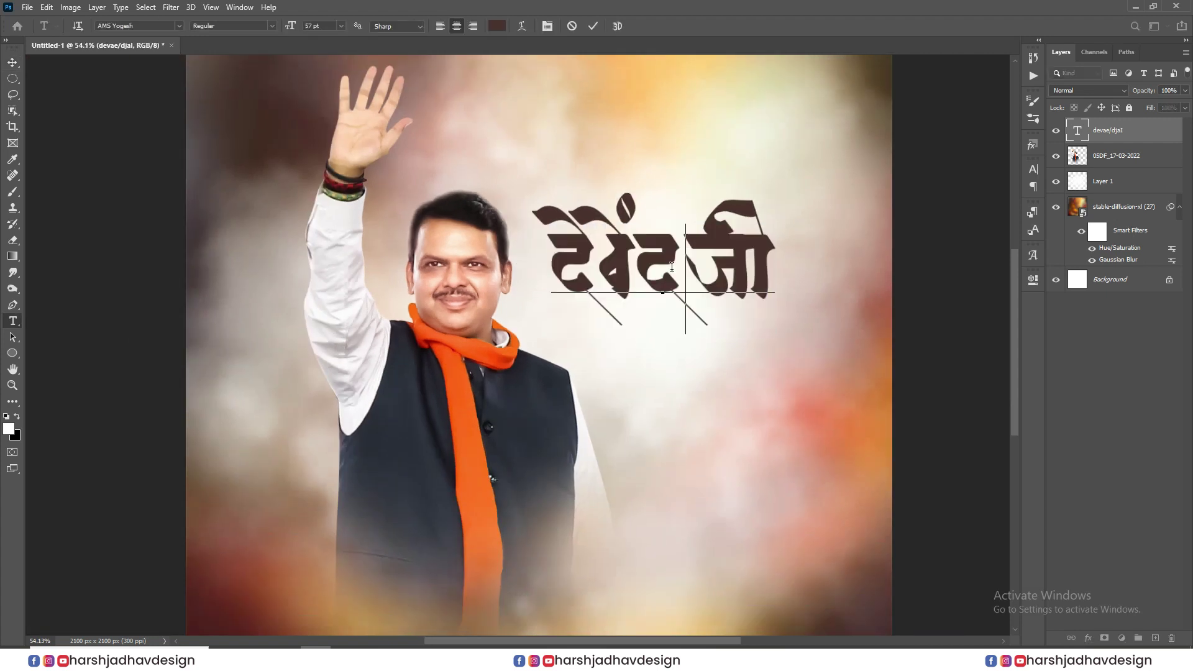
text(D)
key(BackSpace)
text(`)
click(13, 63)
drag(697, 290, 612, 317)
drag(611, 318, 612, 313)
Step: Duplicate the "देवेंद्र जी" text line directly below the original
scroll(606, 305, up, 7)
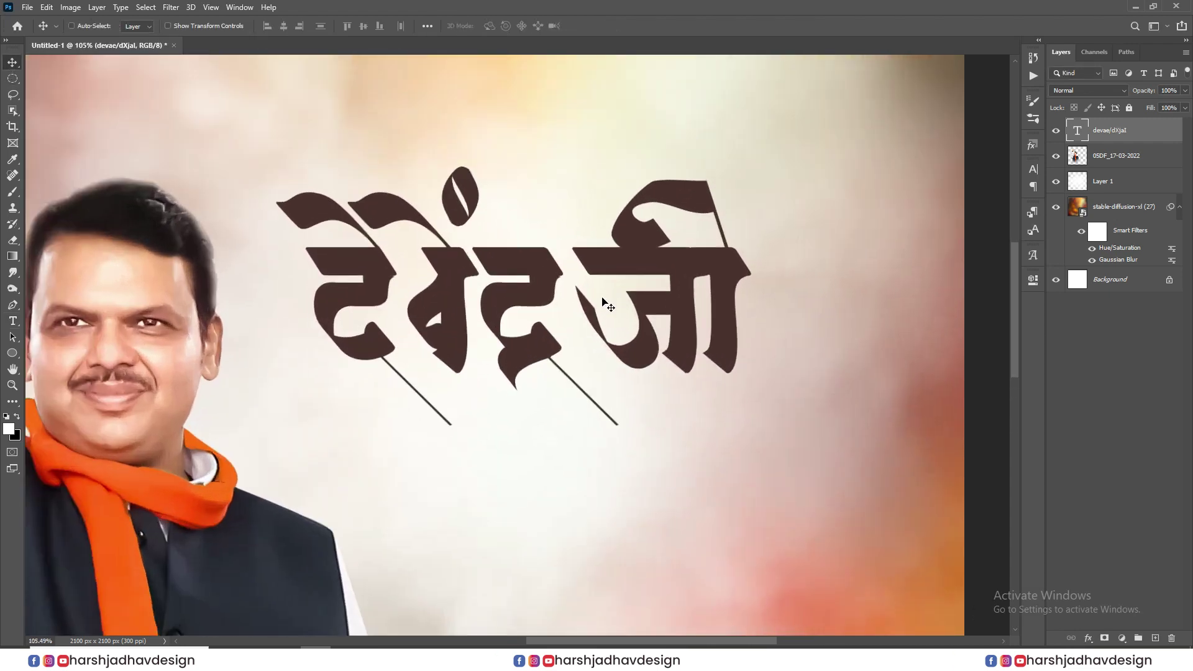
scroll(633, 317, down, 2)
drag(520, 297, 550, 435)
Step: Replace the duplicated line's text with "फडणवीस"
double_click(560, 440)
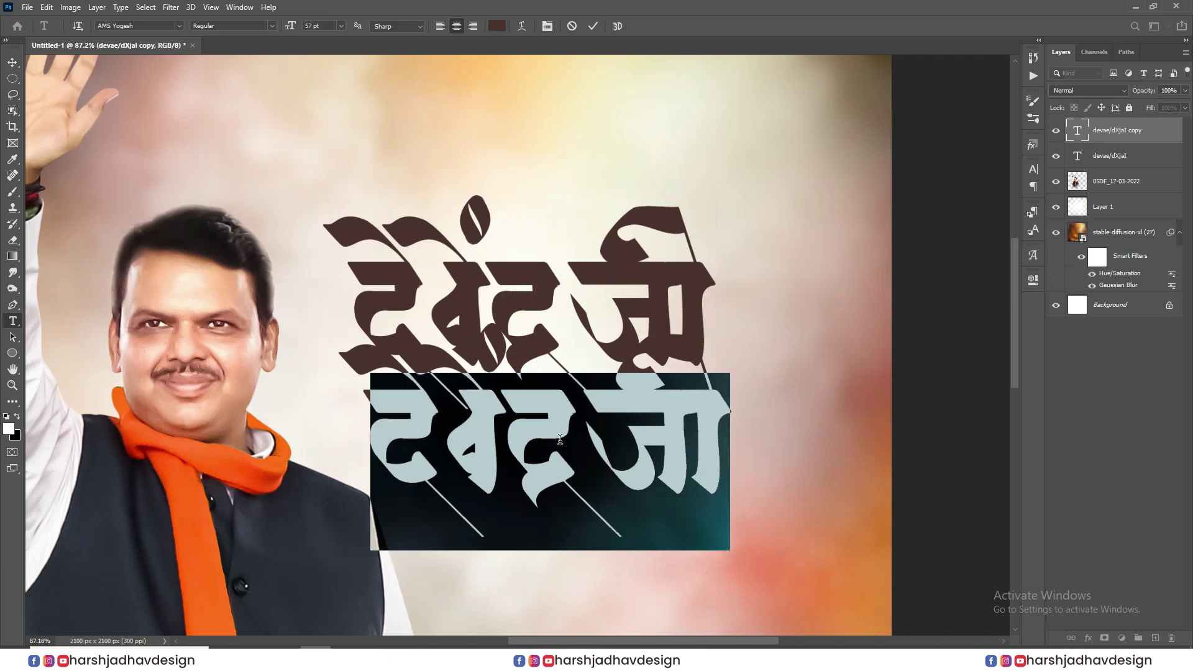
text(fD)
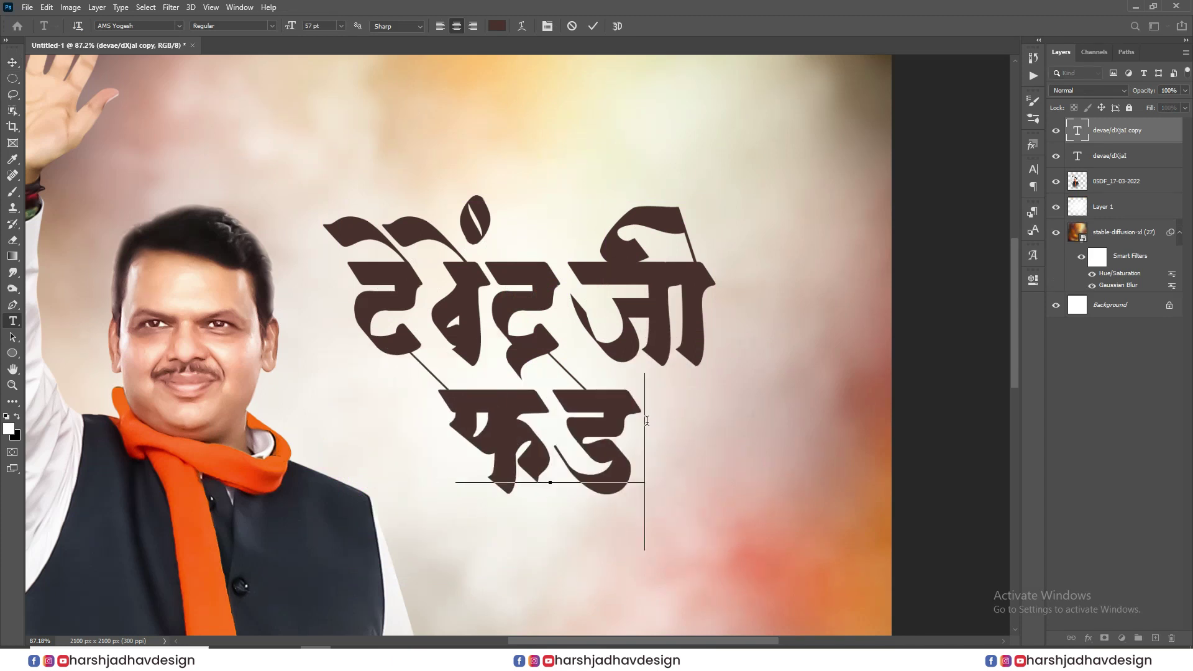
text(Na)
key(BackSpace)
text(va)
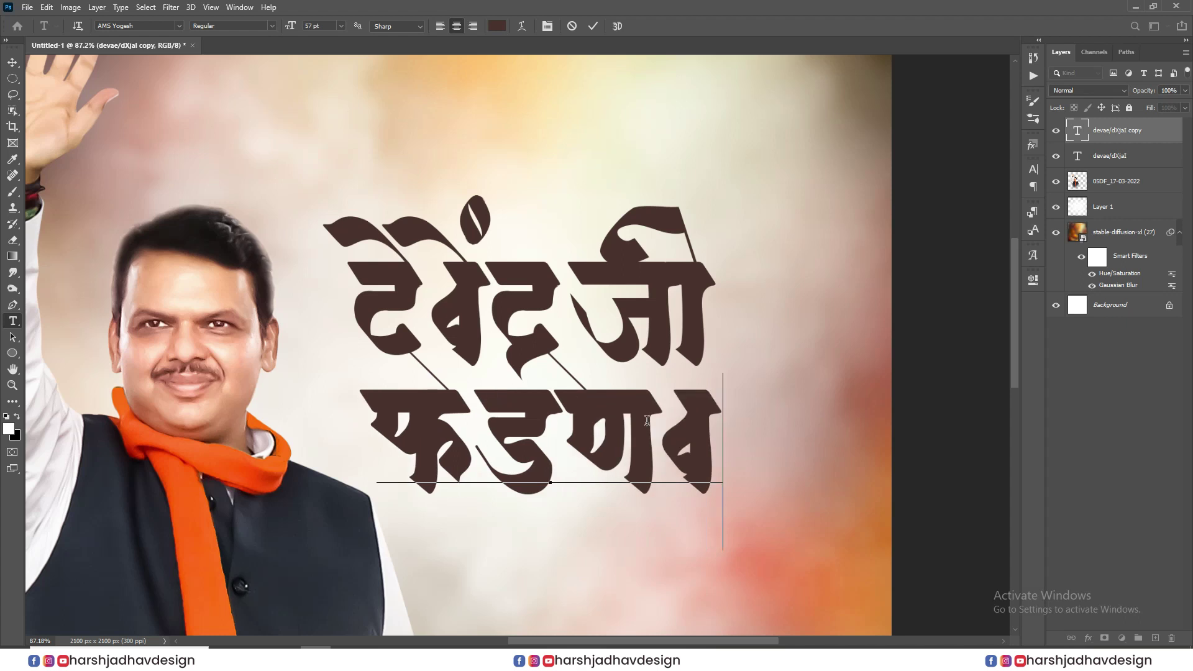
text(ai)
key(BackSpace)
key(BackSpace)
text(i)
key(BackSpace)
text(Isa)
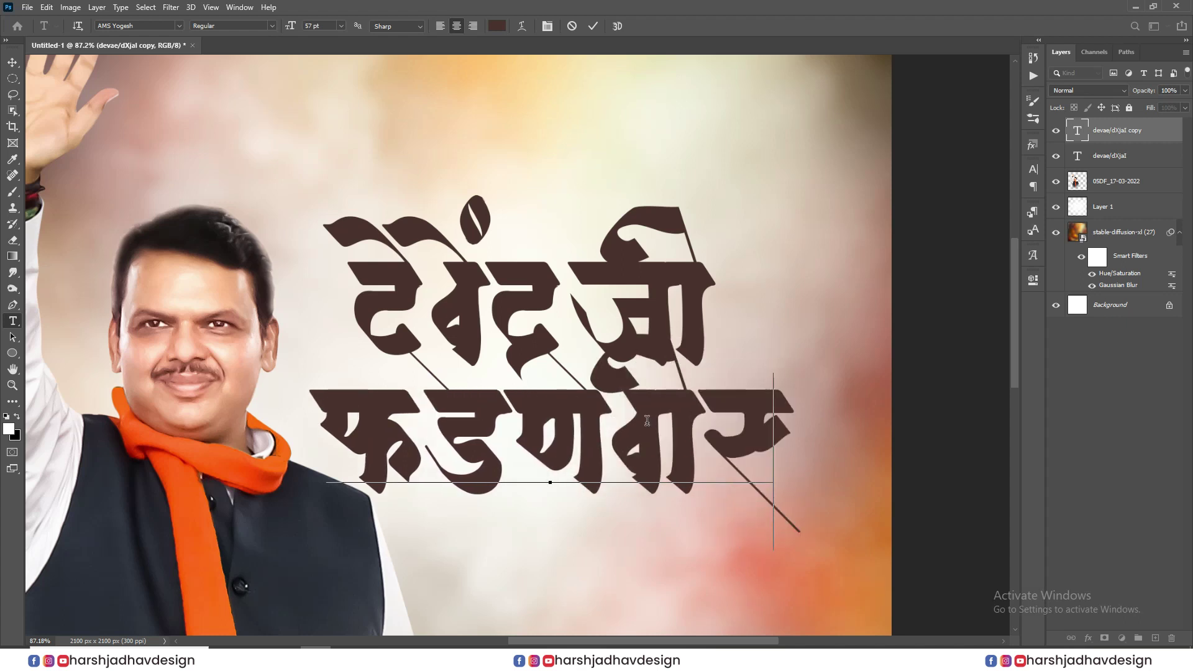
click(12, 62)
Step: Shift the "फडणवीस" line down and to the left under the first line, and reposition both text lines together
scroll(692, 452, up, 3)
drag(530, 380, 477, 422)
ctrl+shift+click(643, 267)
scroll(636, 272, down, 4)
drag(580, 339, 612, 291)
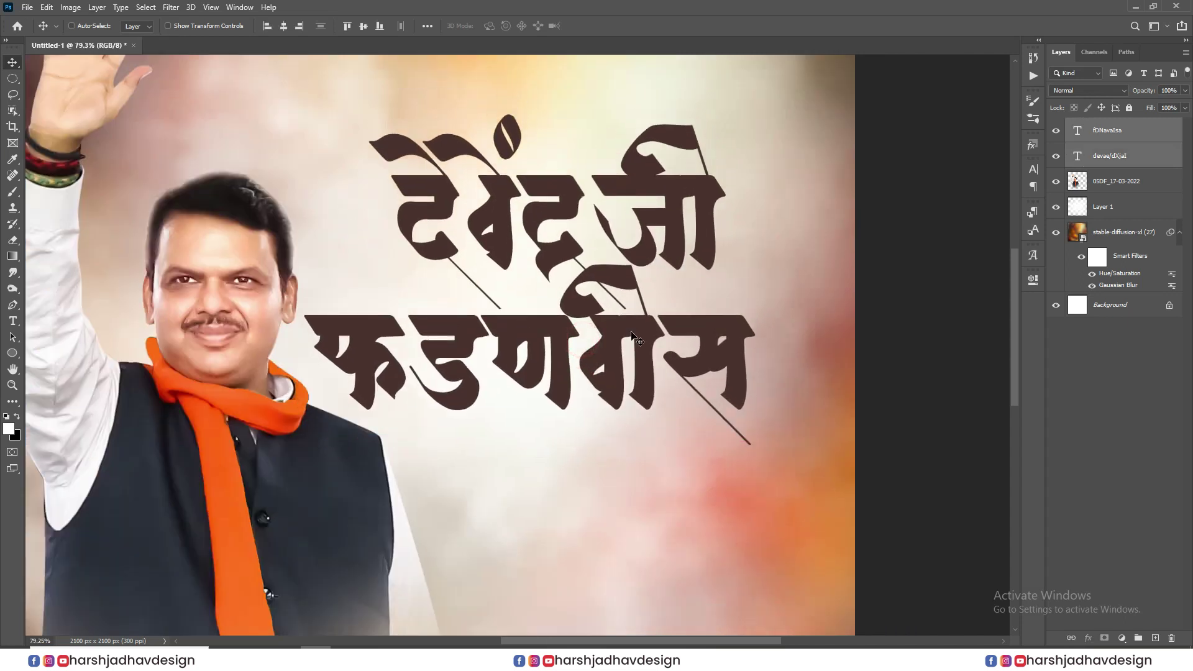
Step: Duplicate the "फडणवीस" text line below itself and replace the copy's text with "साहेब"
drag(572, 336, 635, 439)
double_click(581, 489)
click(579, 488)
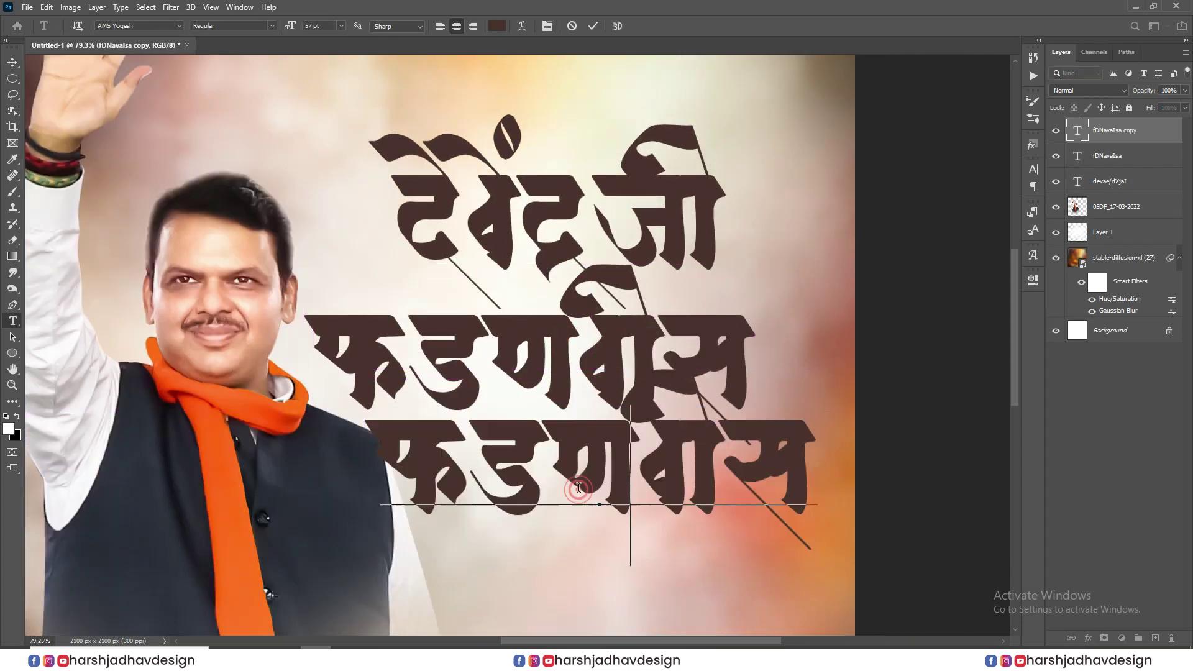
key(ctrl+a)
text(saaha)
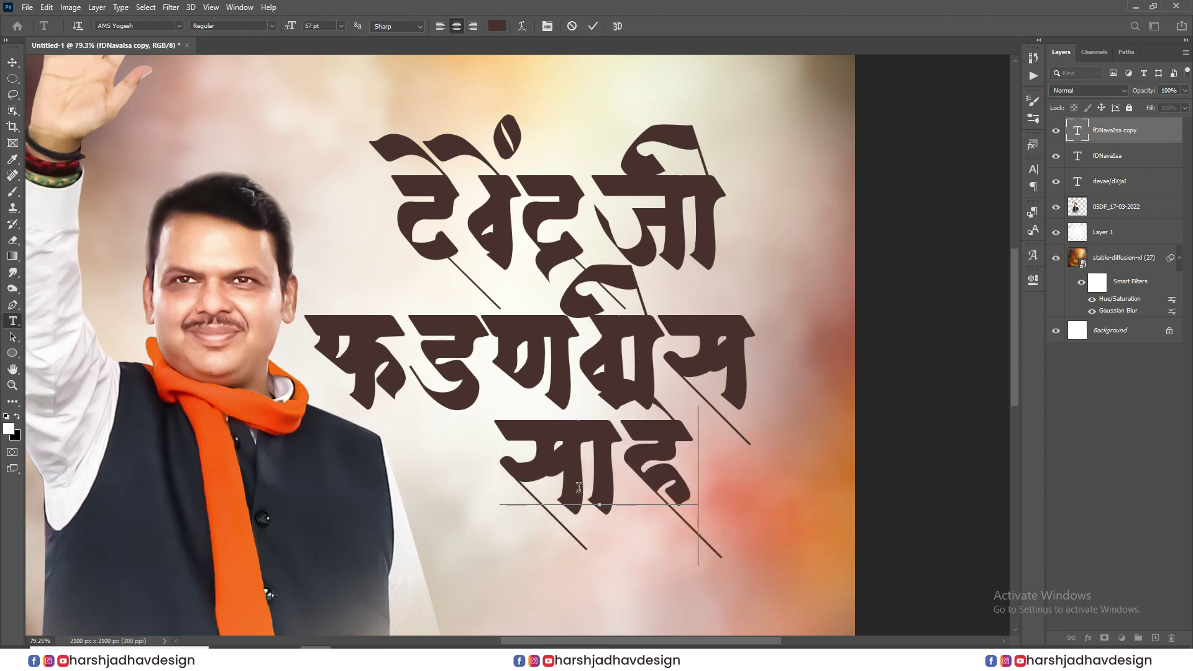
text(v)
key(BackSpace)
text(ba)
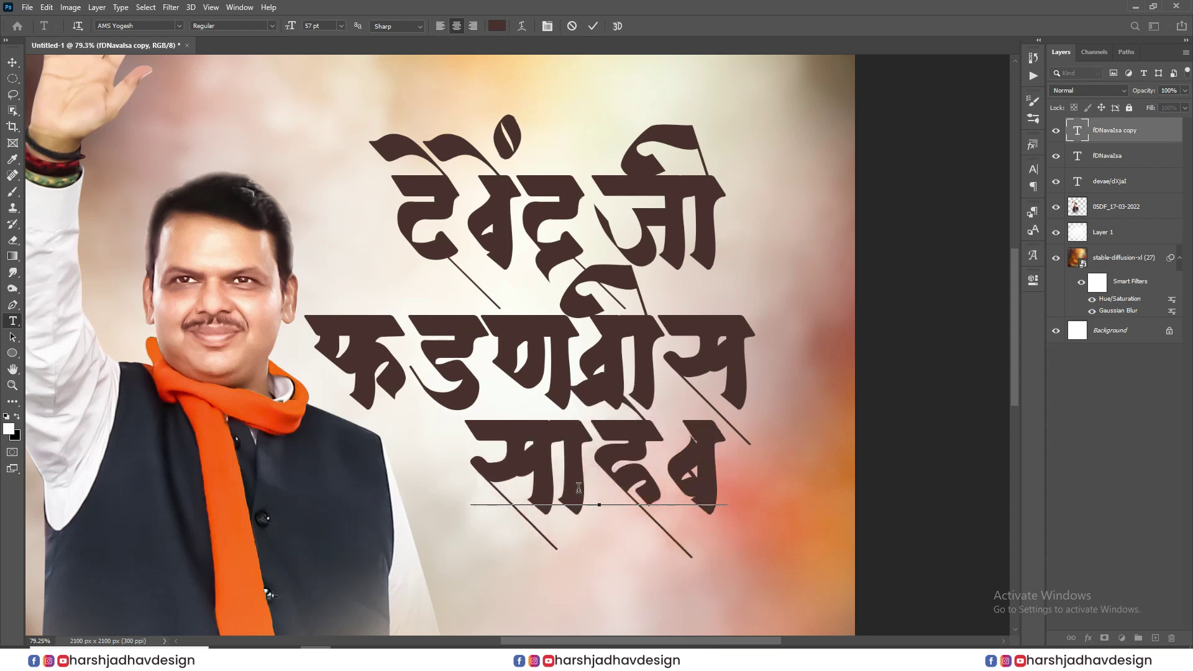
click(12, 63)
Step: Reposition the "साहेब" line under "फडणवीस" and shift both lines to the right beneath "देवेंद्र जी"
scroll(603, 459, up, 8)
drag(736, 450, 548, 466)
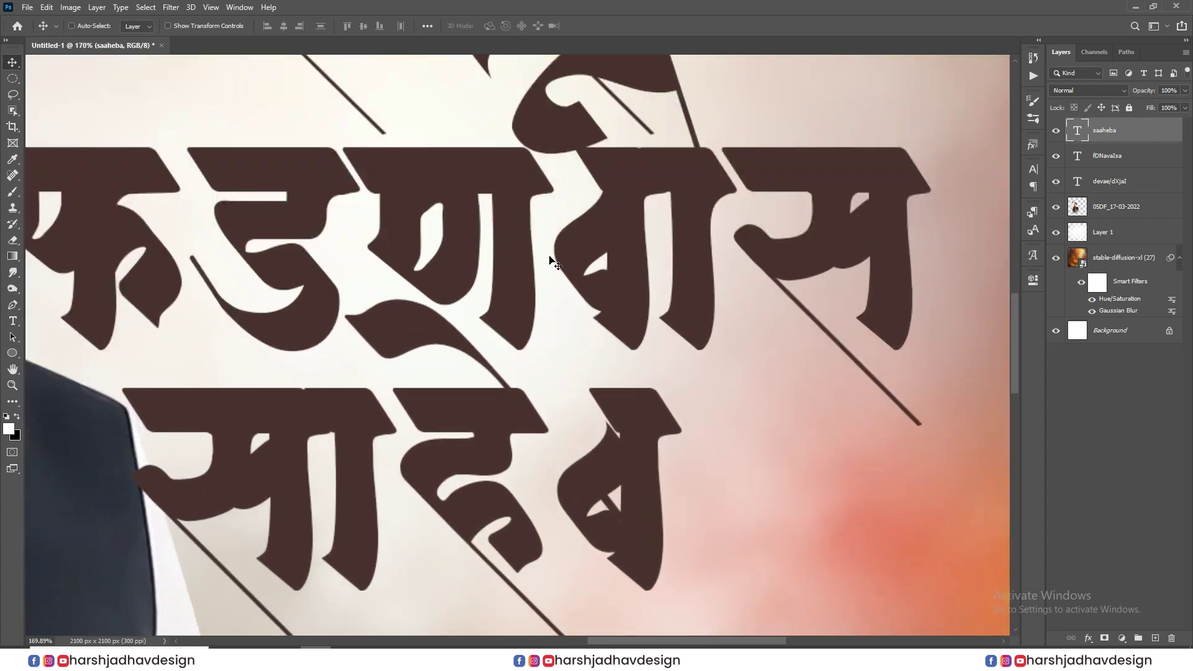
ctrl+shift+click(520, 261)
scroll(520, 264, down, 9)
drag(510, 271, 628, 295)
Step: Scale the three name lines together to 79.72% and move them slightly up and to the right beside the man
ctrl+shift+click(621, 117)
scroll(672, 252, down, 2)
key(ctrl+0)
key(ctrl+t)
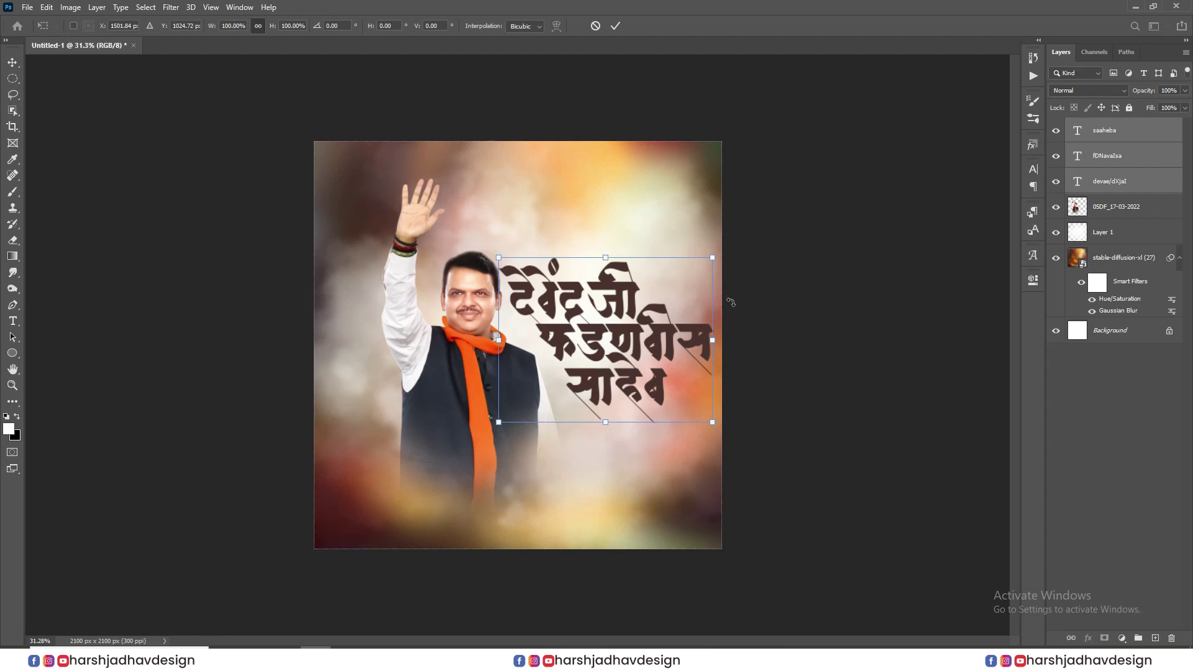
drag(716, 341, 674, 335)
key(Return)
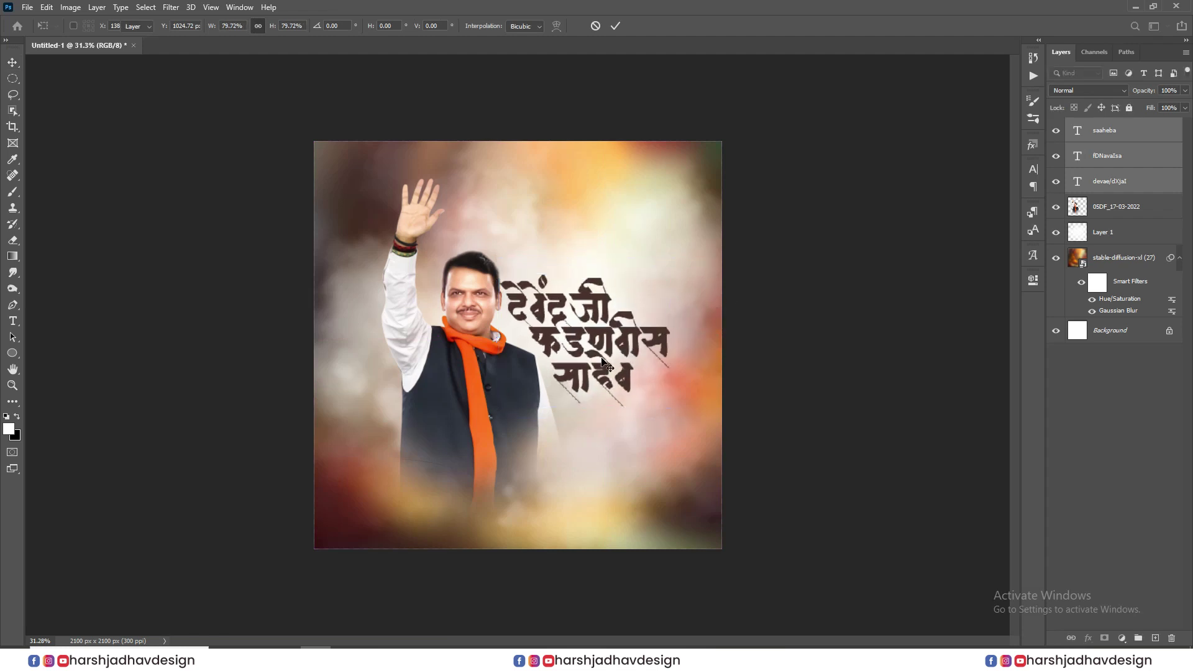
drag(601, 358, 623, 333)
scroll(625, 336, up, 8)
scroll(639, 325, down, 8)
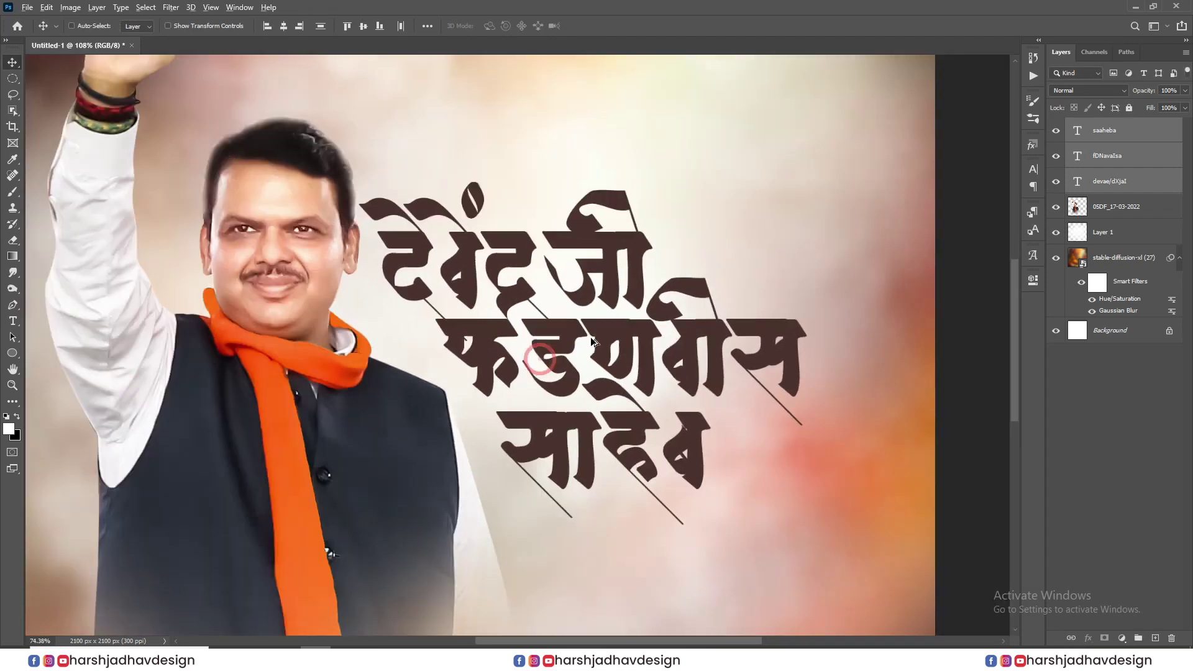
Step: Enlarge the three name lines together to 106%
scroll(610, 213, up, 4)
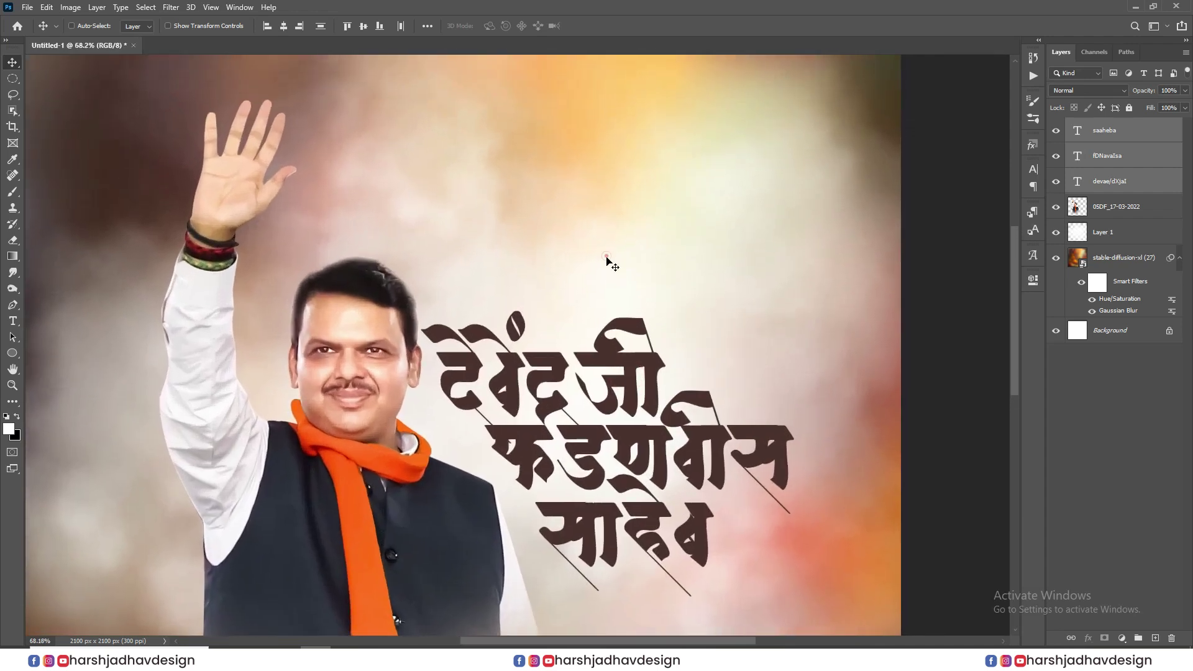
scroll(597, 279, down, 5)
scroll(602, 304, up, 3)
key(ctrl+t)
drag(804, 385, 826, 383)
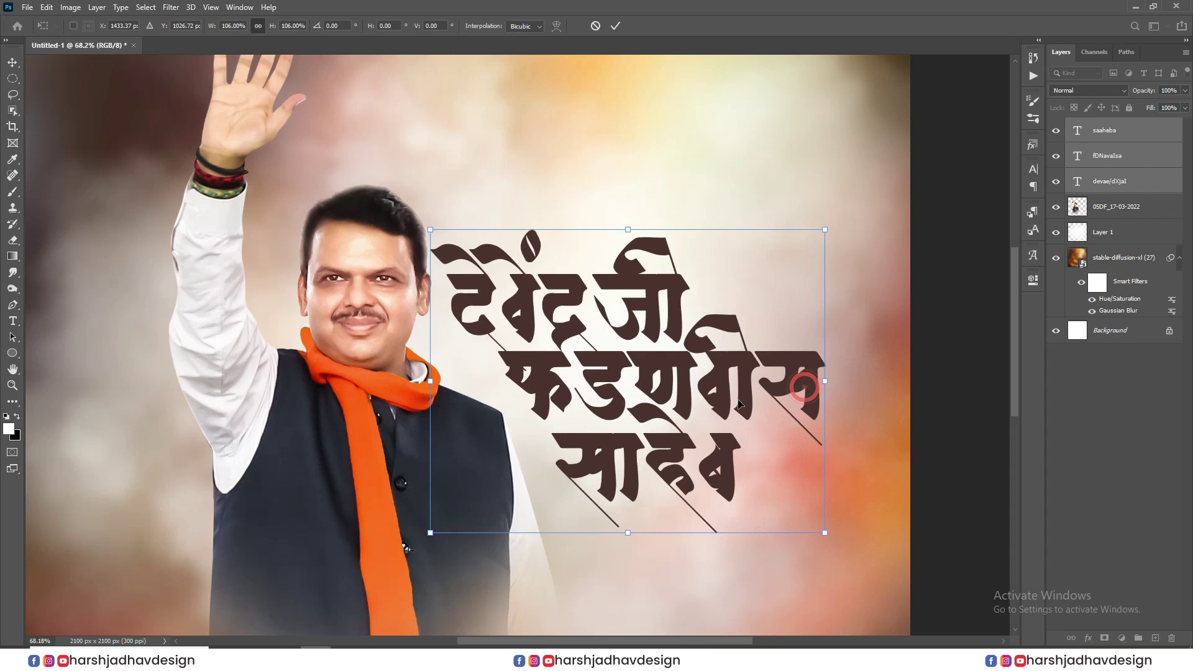
double_click(734, 401)
Step: Recolor all three name lines dark red
scroll(811, 295, down, 3)
click(1033, 168)
click(1007, 244)
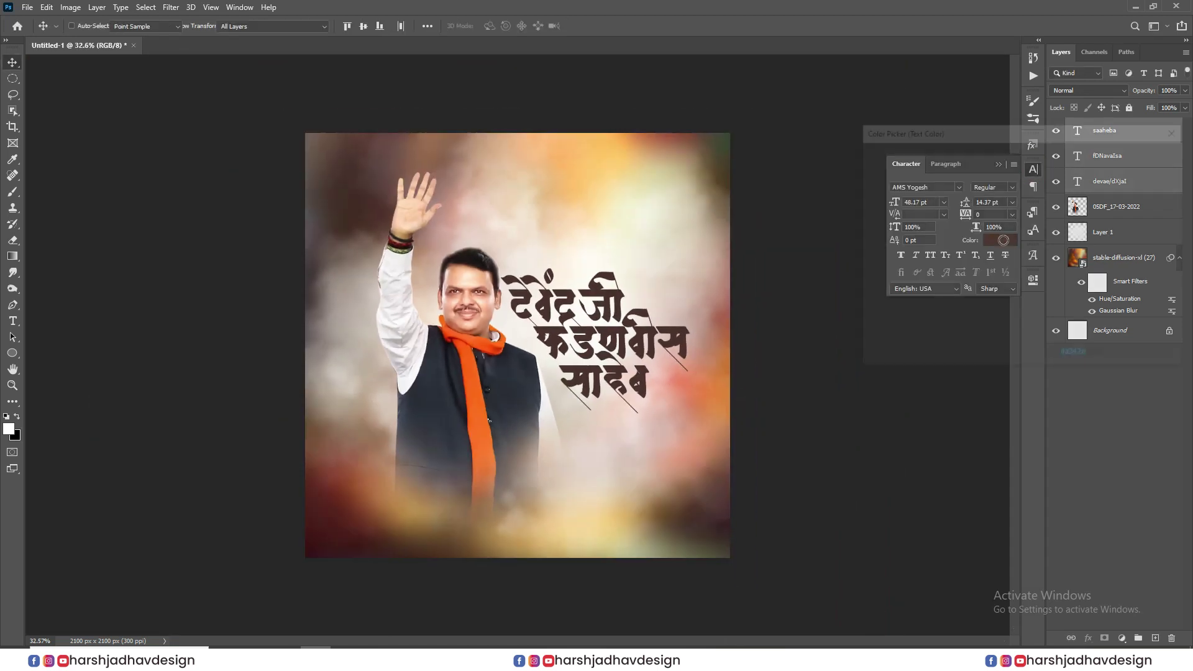
click(713, 391)
drag(958, 226, 1011, 213)
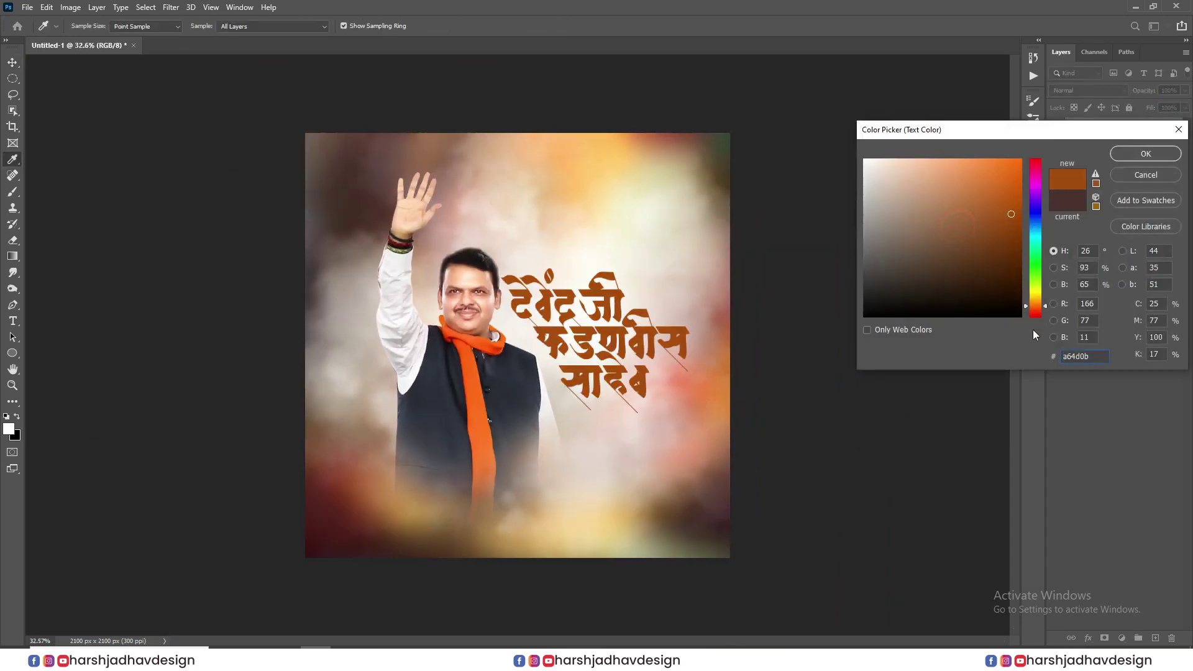
click(1035, 312)
click(1120, 155)
scroll(643, 364, down, 2)
scroll(643, 365, up, 4)
scroll(665, 368, down, 2)
scroll(458, 385, down, 1)
scroll(368, 450, up, 1)
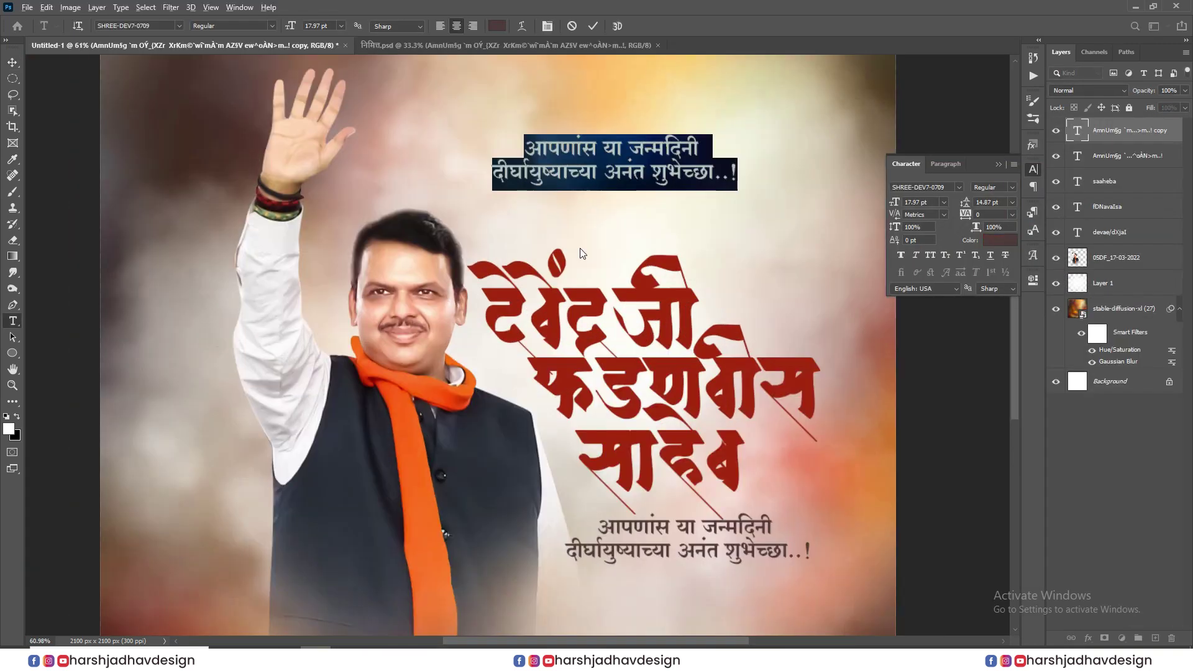
Step: Replace the upper greeting text with "महाराष्ट्र राज्याचे कर्तबगार उपमुख्यमंत्री, मा.श्री.", cut "मा.श्री." out of it, and move the line closer to the name
text(महाराष्ट्र राज्याचे कर्तबगार उपमुख्यमंत्री, मा.श्री.)
drag(589, 173, 817, 192)
key(ctrl+x)
click(12, 63)
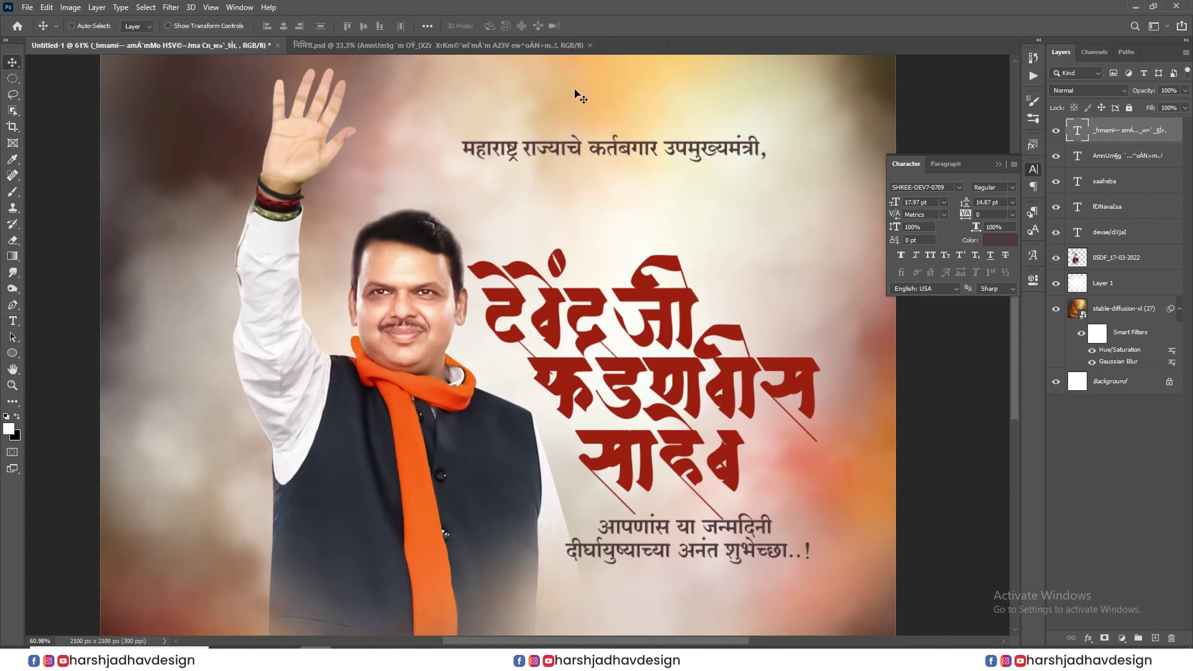
drag(601, 109, 627, 168)
Step: Duplicate the designation line below itself, replace the copy's text with the cut "मा.श्री." and set its size to 27 pt
mouse_move(635, 214)
mouse_down()
mouse_move(633, 197)
mouse_move(647, 225)
mouse_up()
key(t)
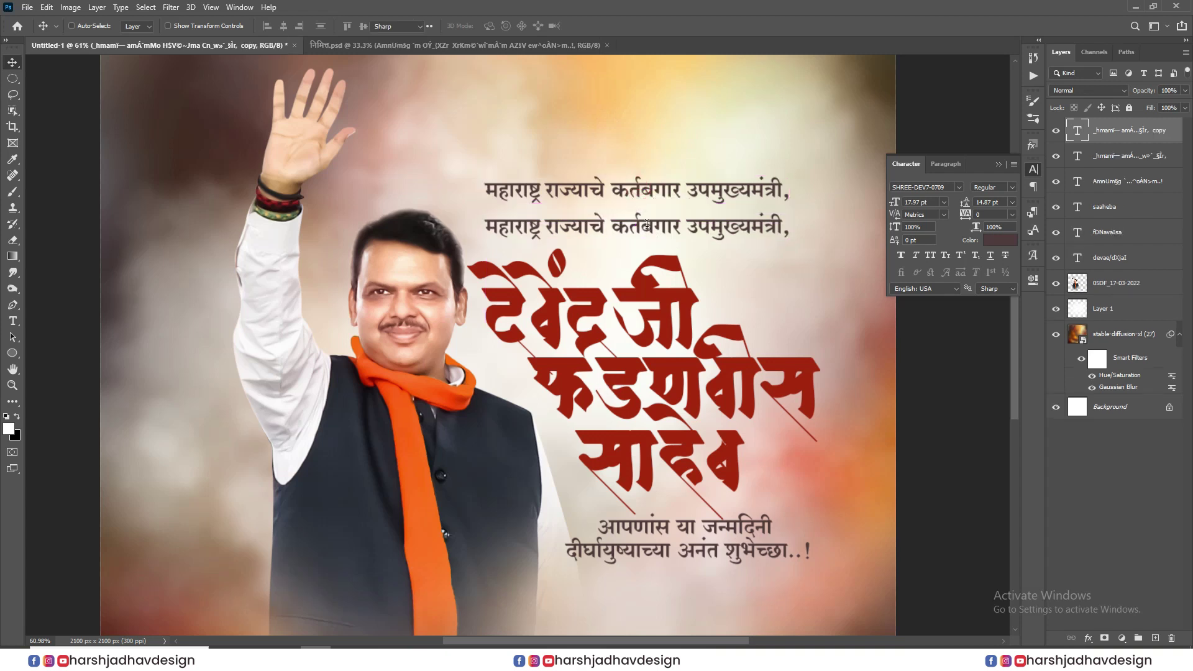
click(647, 225)
key(ctrl+a)
key(ctrl+v)
key(ctrl+a)
drag(897, 203, 899, 203)
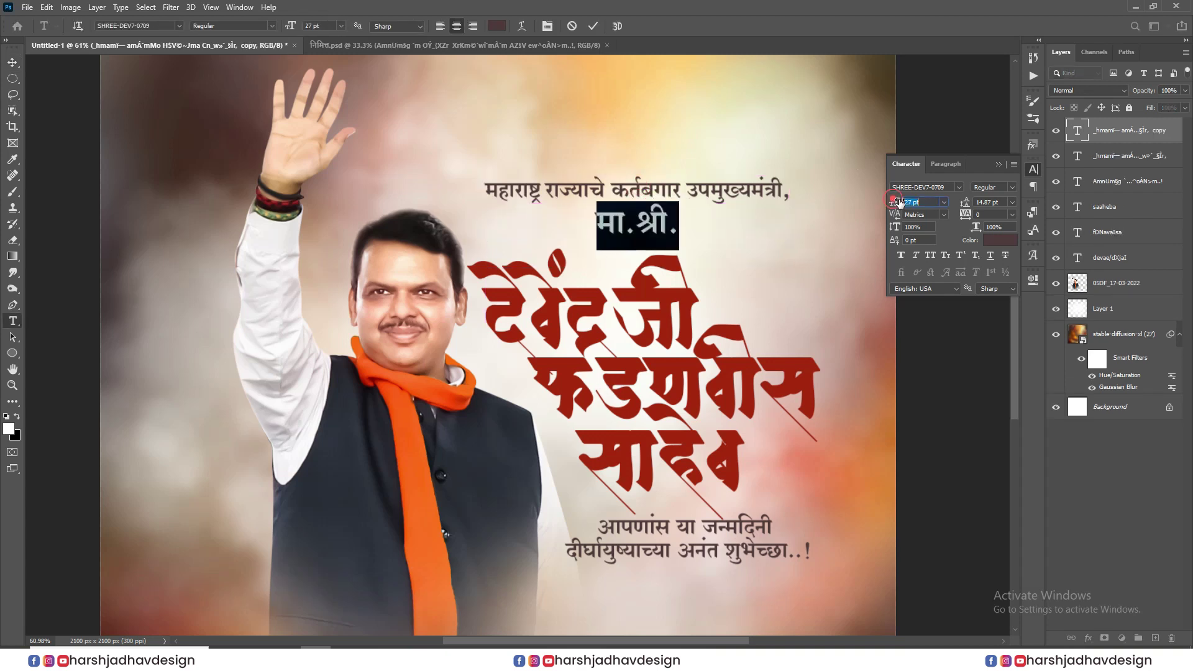
click(12, 62)
Step: Position the "मा.श्री." text in the gap just above "देवेंद्र जी"
scroll(637, 227, up, 5)
drag(655, 180, 576, 348)
key(ctrl+t)
key(Return)
scroll(557, 289, up, 8)
scroll(577, 352, down, 5)
Step: Remove "उपमुख्यमंत्री," from the designation line and reposition the remaining text above the name
double_click(658, 242)
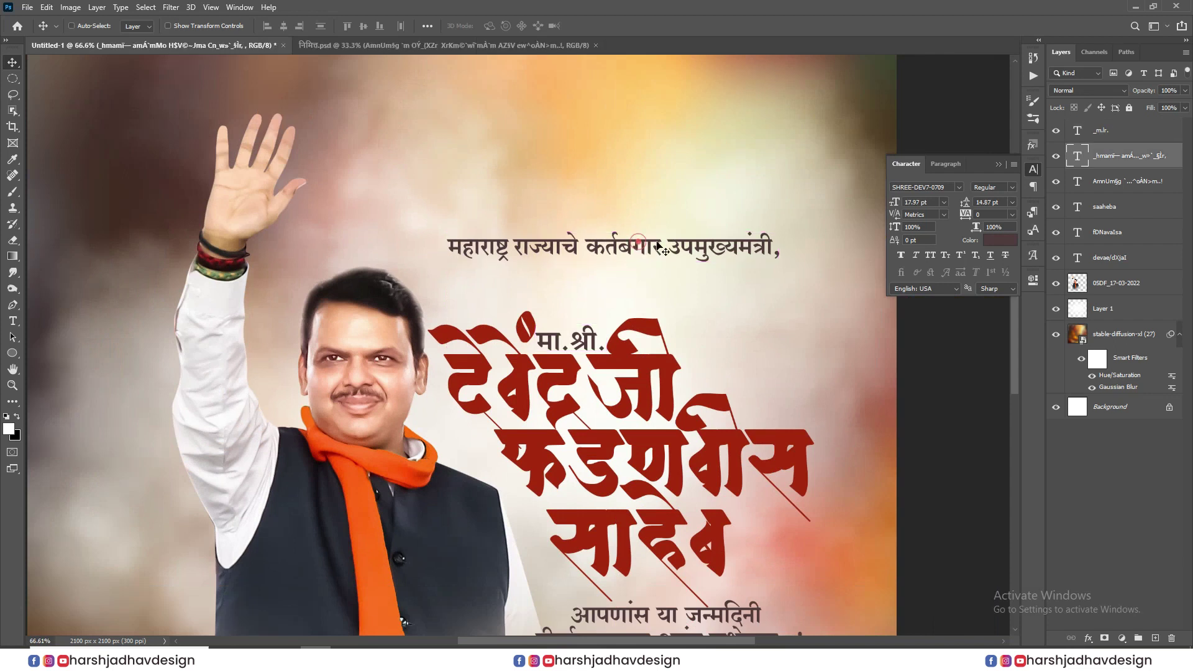
double_click(676, 245)
key(BackSpace)
click(13, 64)
drag(506, 195, 499, 203)
Step: Duplicate the "महाराष्ट्र राज्याचे कर्तबगार" line below itself, replace the copy with "उपमुख्यमंत्री," and set its size to 26 pt
drag(578, 251, 578, 279)
key(t)
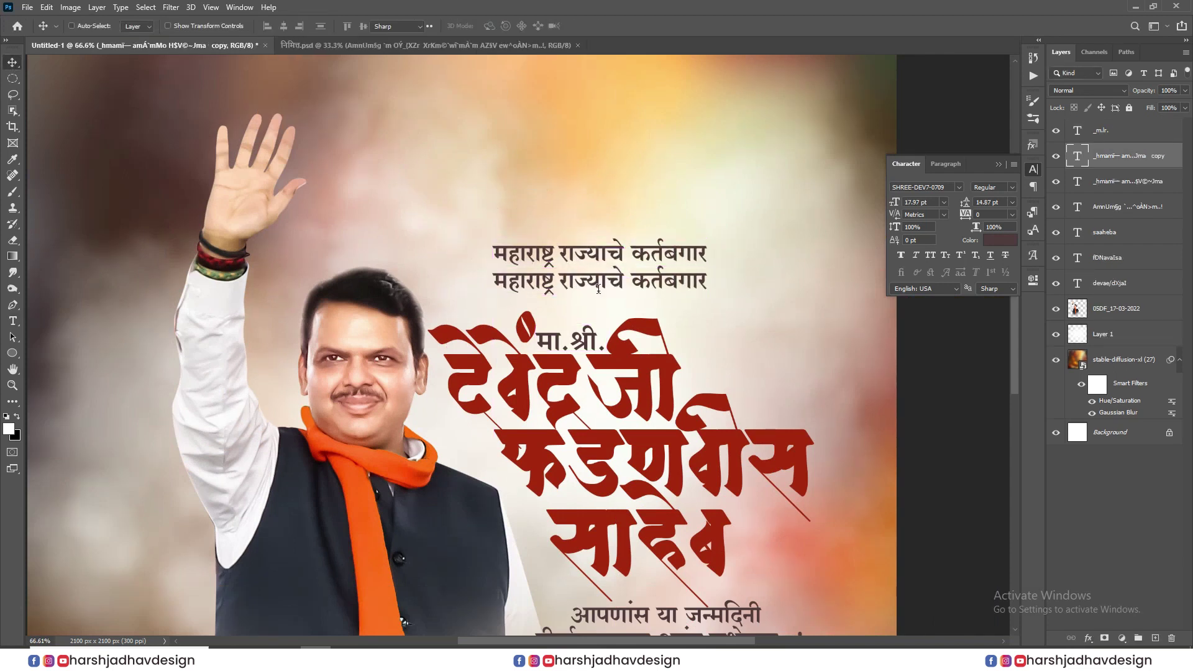
click(598, 288)
key(ctrl+a)
key(ctrl+v)
key(ctrl+a)
drag(895, 203, 900, 204)
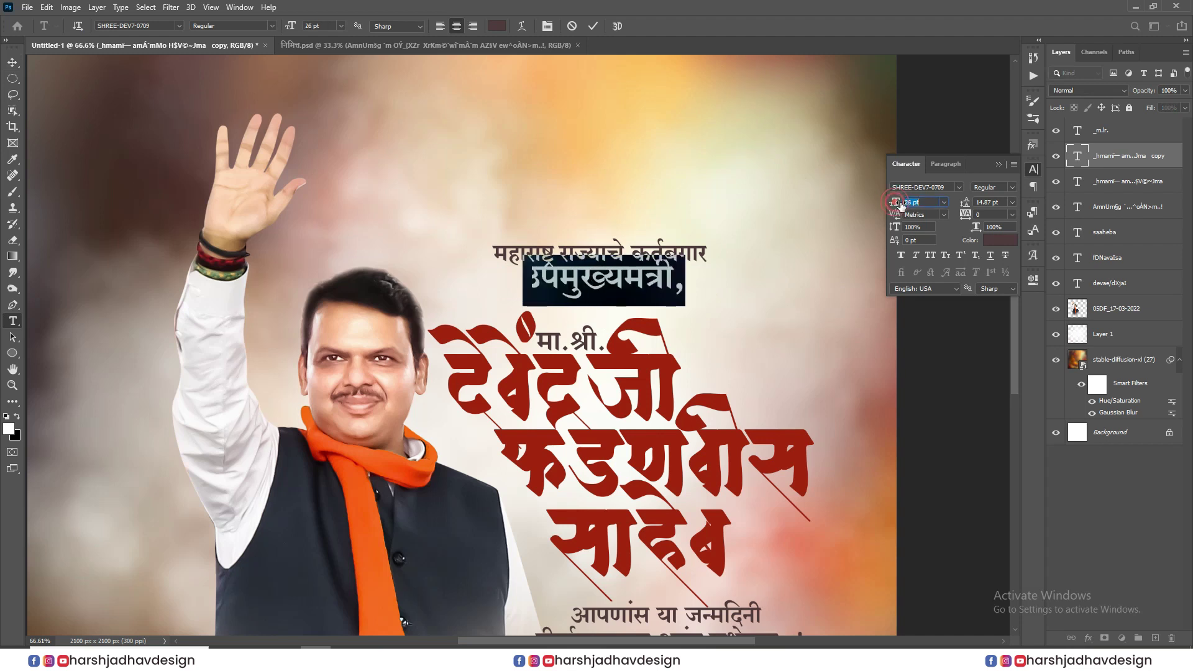
click(13, 63)
Step: Position the "उपमुख्यमंत्री," line directly beneath "महाराष्ट्र राज्याचे कर्तबगार"
scroll(614, 255, up, 12)
drag(580, 326, 605, 355)
scroll(627, 356, down, 20)
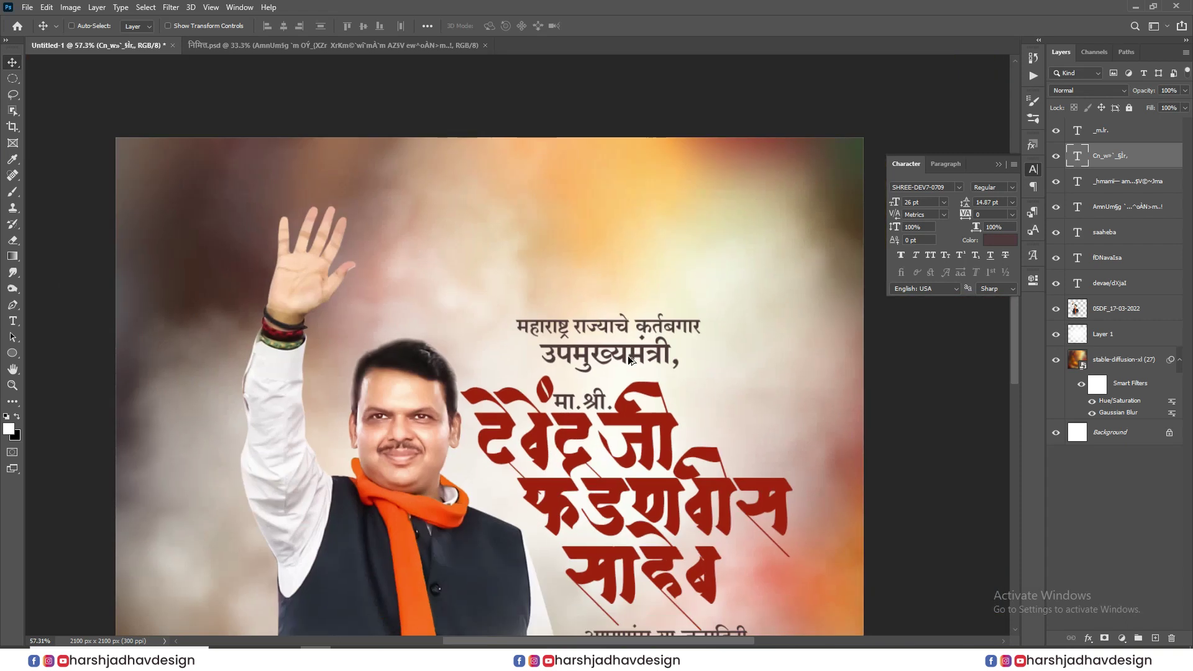
click(668, 367)
click(999, 164)
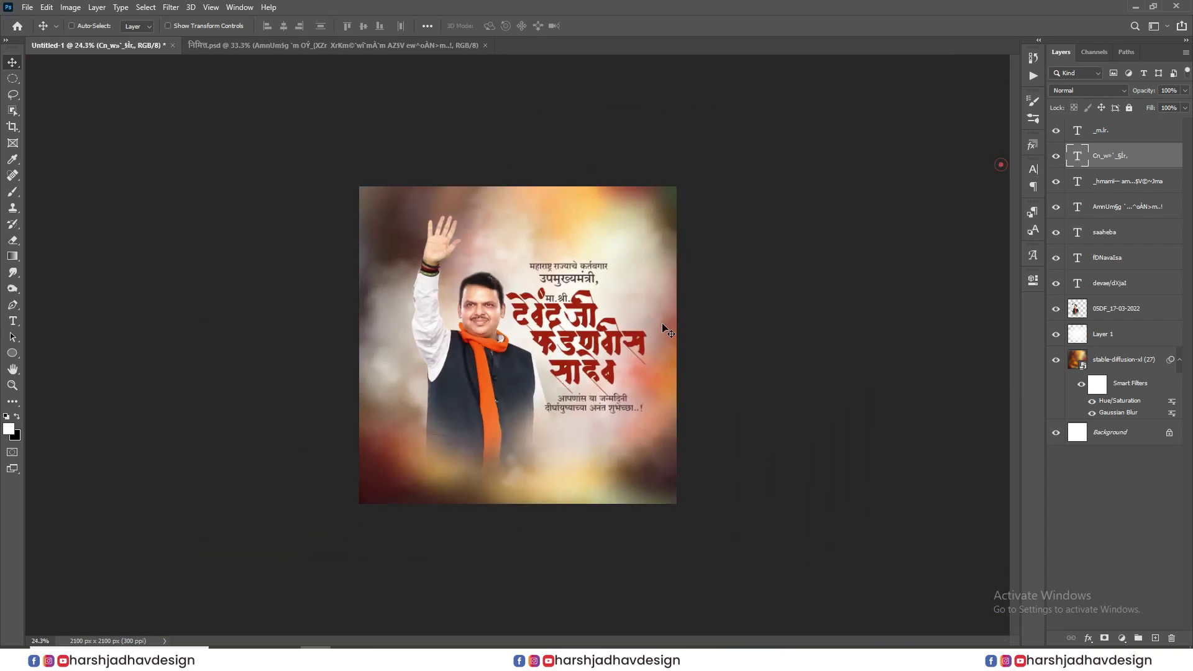
Step: Recolor the "उपमुख्यमंत्री," text orange-brown, #b75f2b
scroll(621, 279, up, 3)
scroll(533, 340, down, 4)
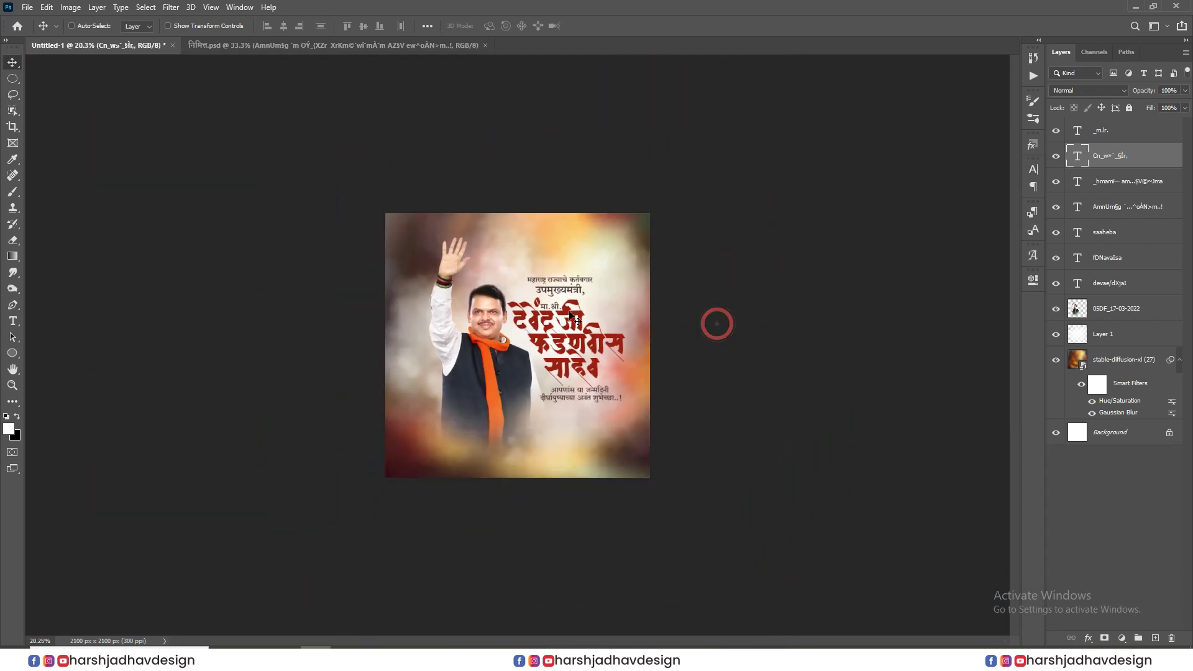
scroll(640, 218, up, 5)
scroll(637, 227, down, 2)
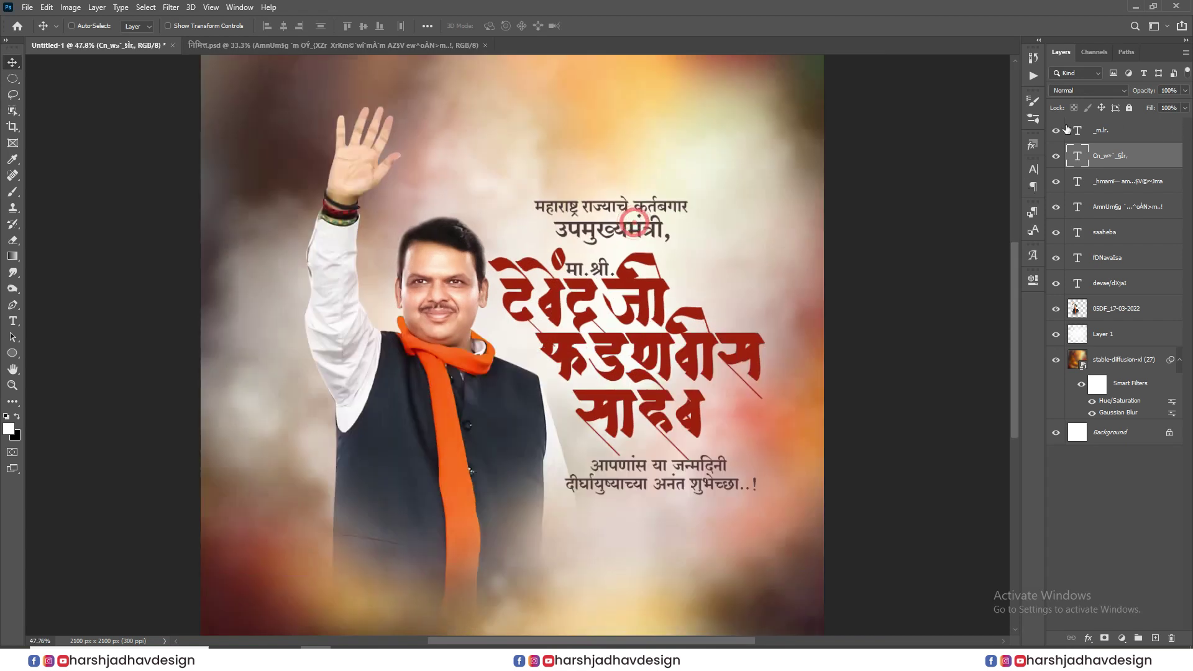
click(1035, 169)
click(1009, 243)
click(804, 381)
click(984, 232)
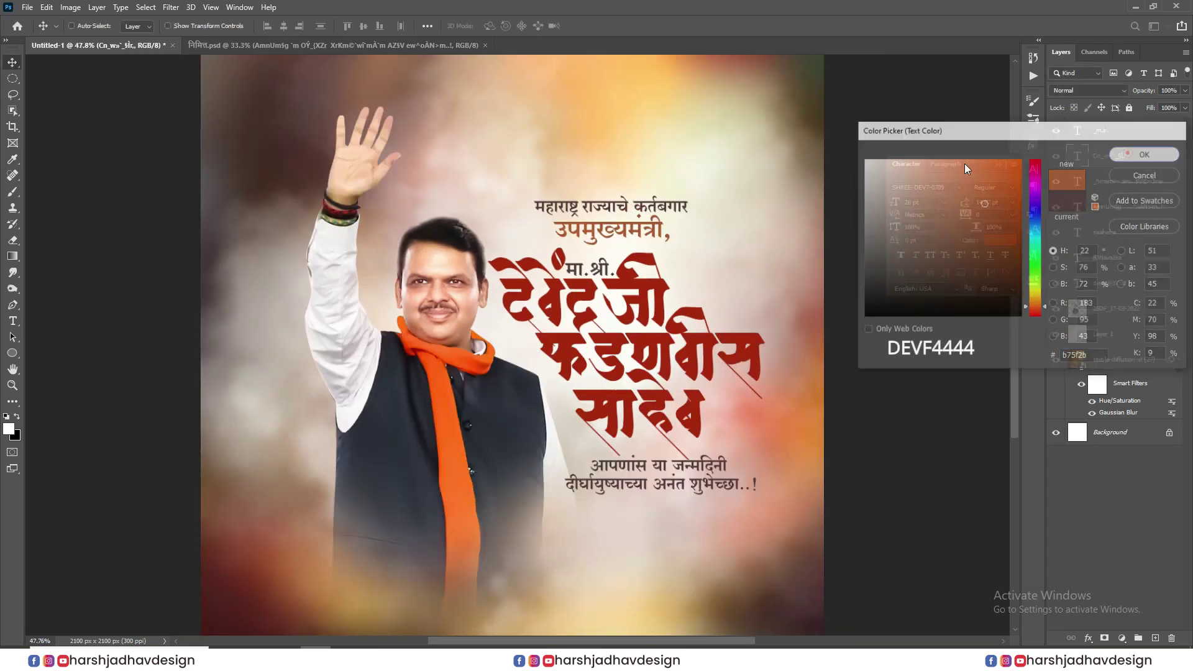
key(Return)
Step: Convert the three name text layers together into one smart object
scroll(629, 366, down, 4)
click(1125, 236)
shift+click(1120, 282)
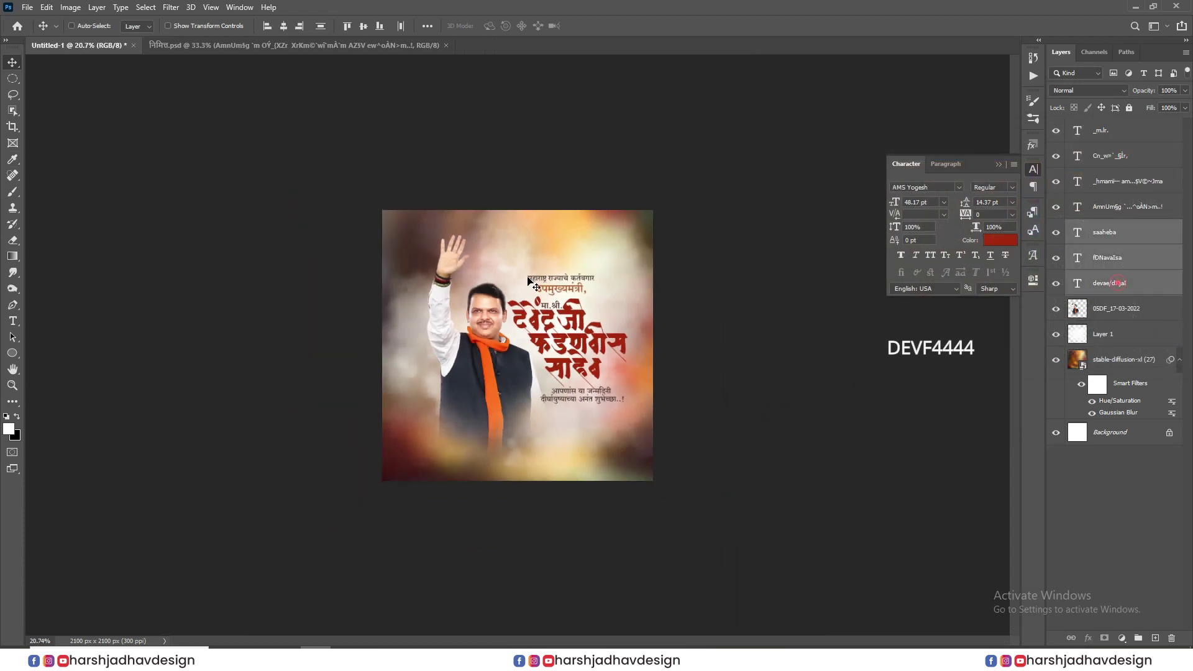
scroll(724, 255, up, 5)
scroll(685, 345, down, 3)
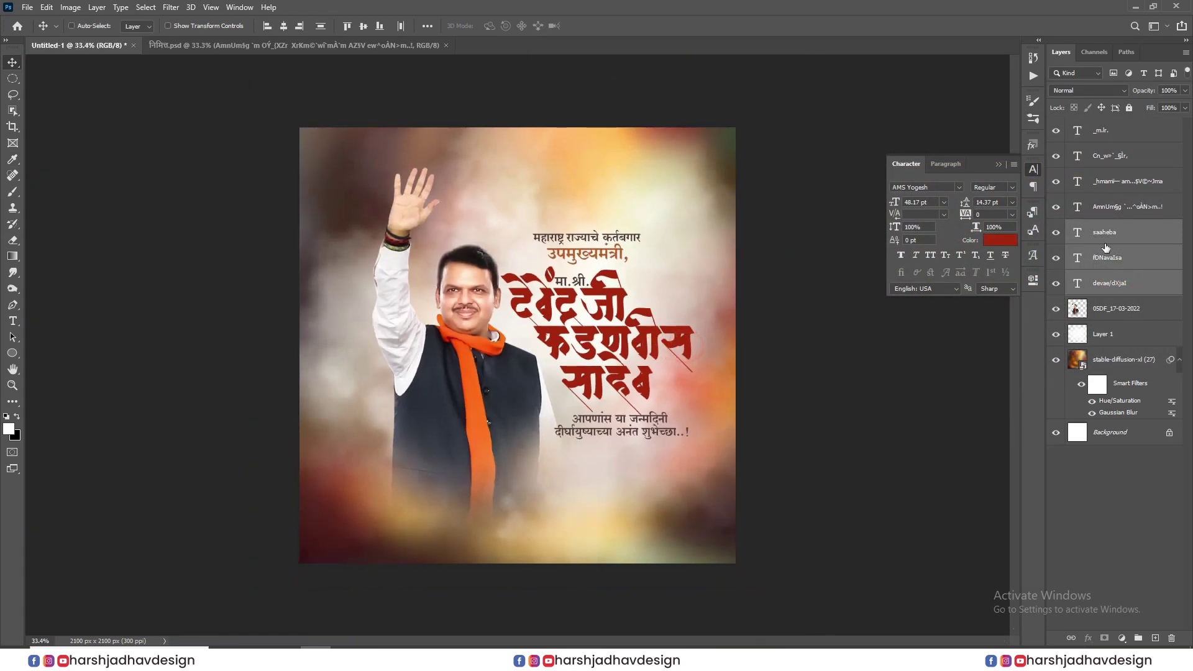
right_click(1108, 250)
click(1000, 237)
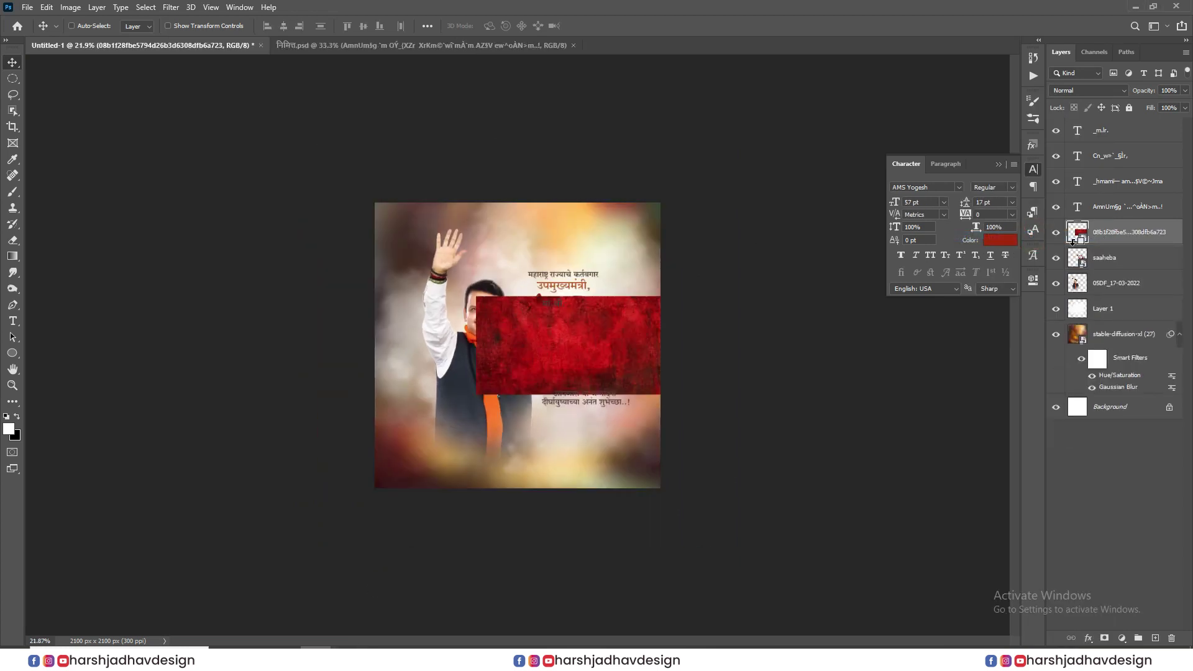
Step: Clip the red grunge texture to the name smart object, then stretch and move it to cover all the lettering
alt+click(1073, 242)
scroll(660, 346, up, 7)
scroll(701, 352, down, 8)
key(ctrl+t)
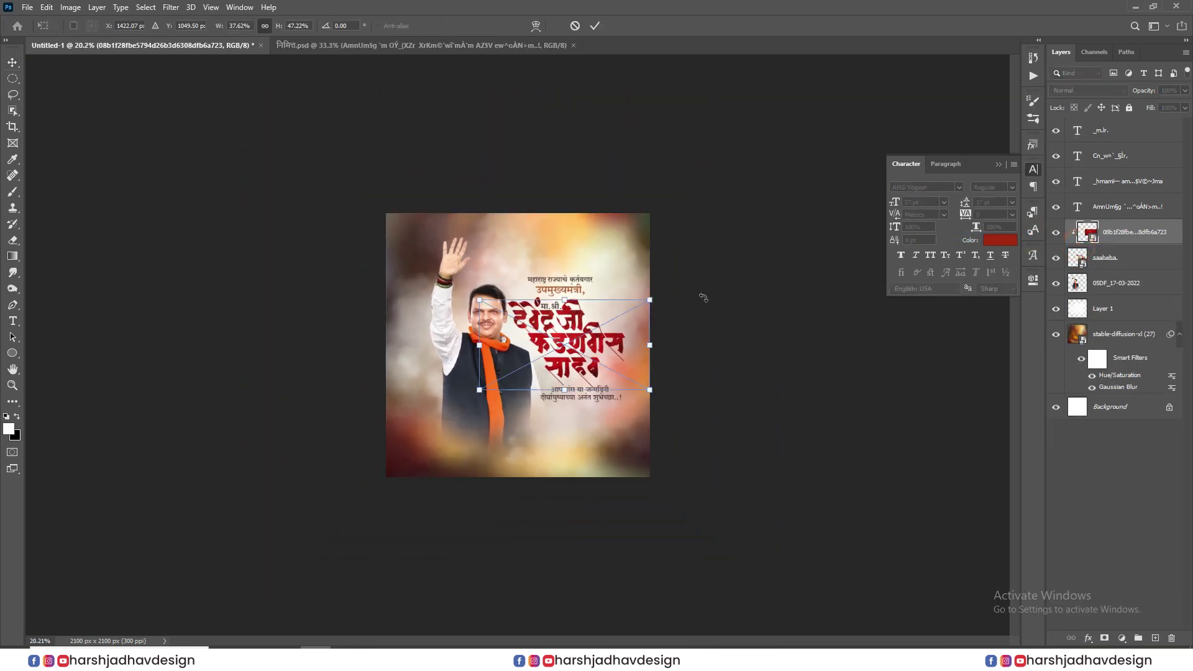
drag(565, 276, 564, 240)
drag(563, 322, 582, 350)
key(Return)
Step: Shift the clipped texture's hue to -26 with Hue/Saturation
scroll(721, 218, up, 5)
key(ctrl+u)
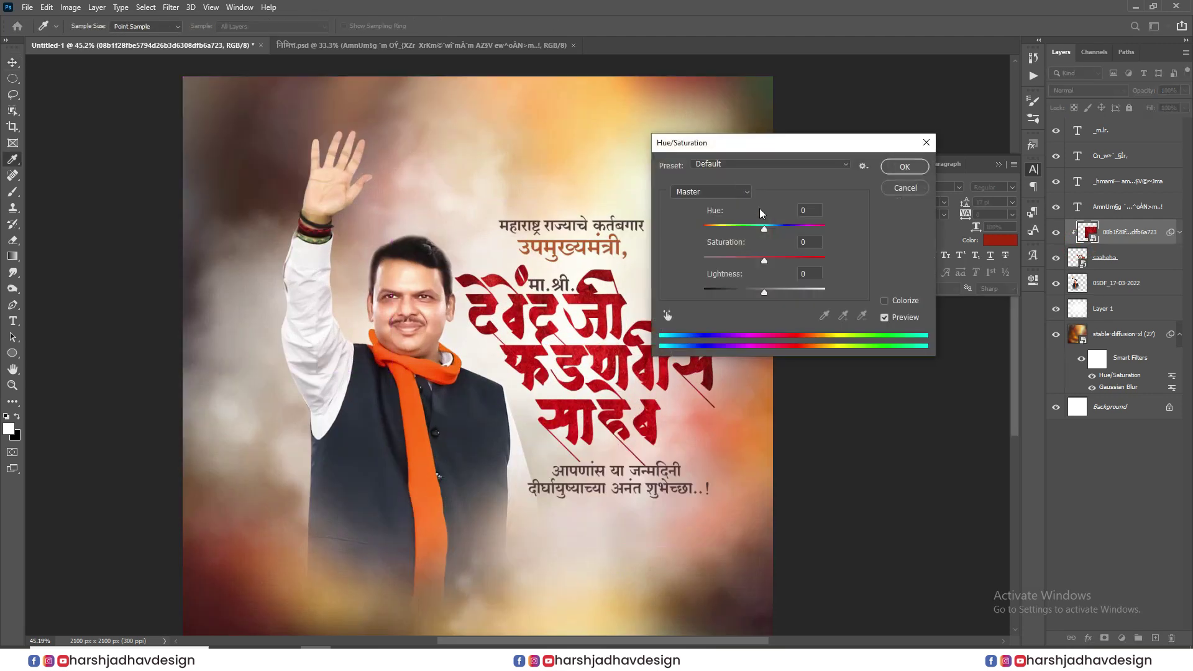
mouse_move(752, 223)
mouse_down()
mouse_move(776, 225)
mouse_move(759, 226)
mouse_up()
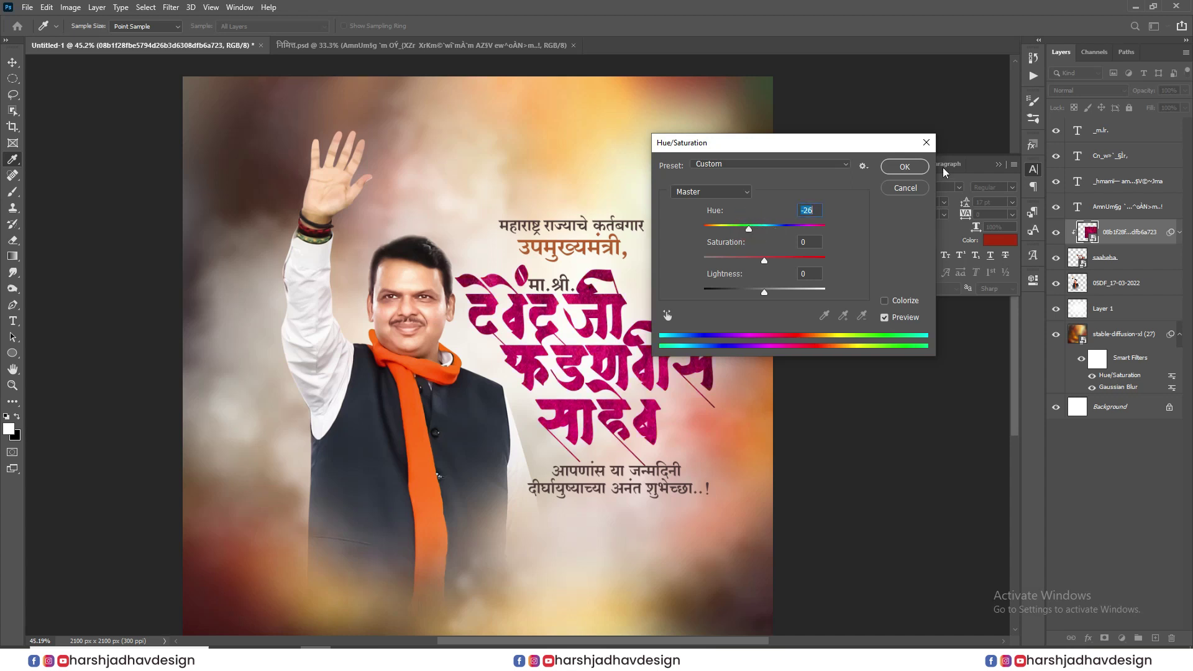
click(904, 167)
scroll(686, 260, down, 3)
scroll(685, 260, up, 2)
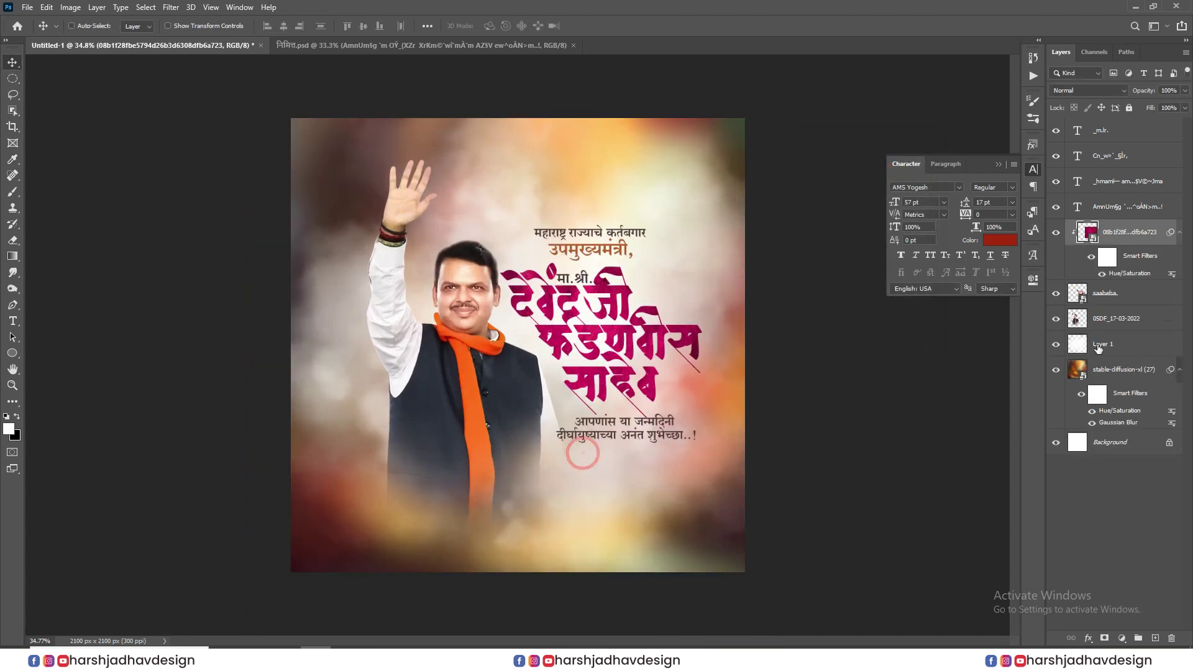
Step: Add a new layer above Layer 1 and paint white smoke behind the name text with the large cloud-shaped brush
click(1100, 343)
click(1154, 638)
scroll(566, 380, up, 1)
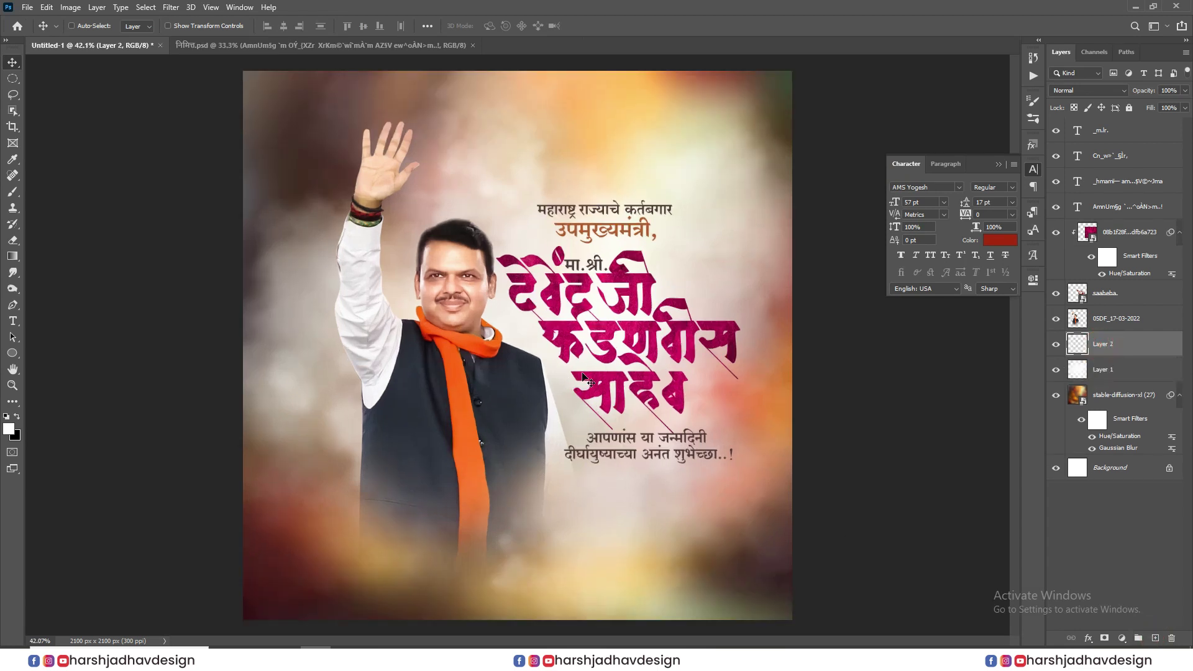
key(b)
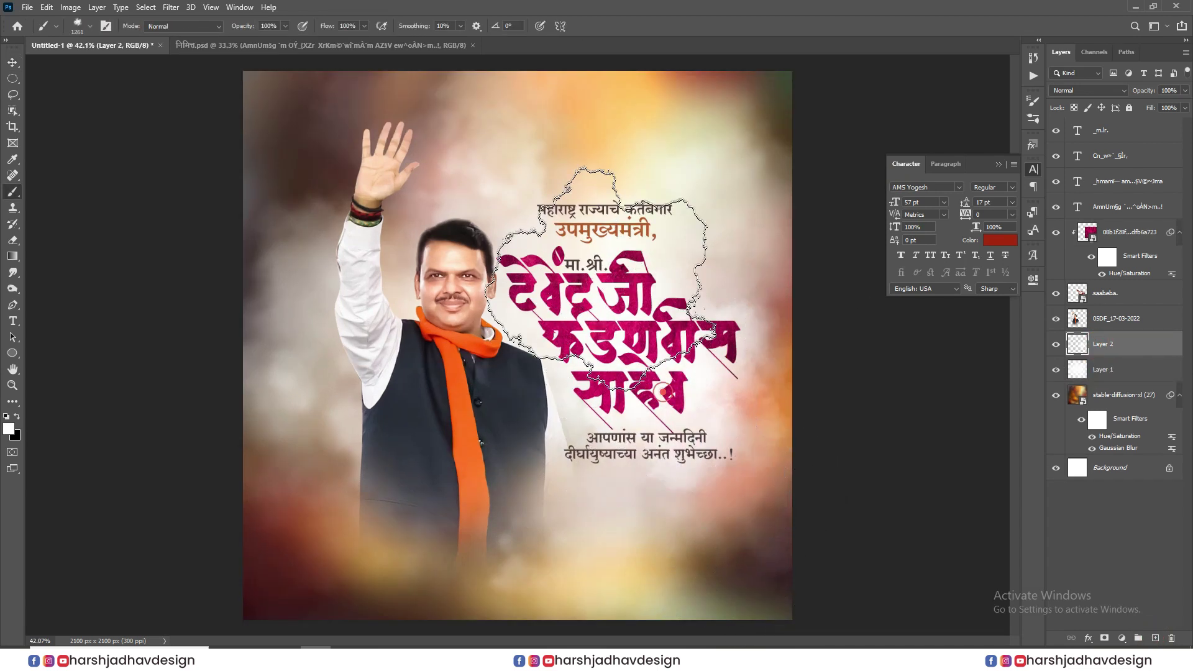
scroll(597, 279, down, 2)
click(13, 63)
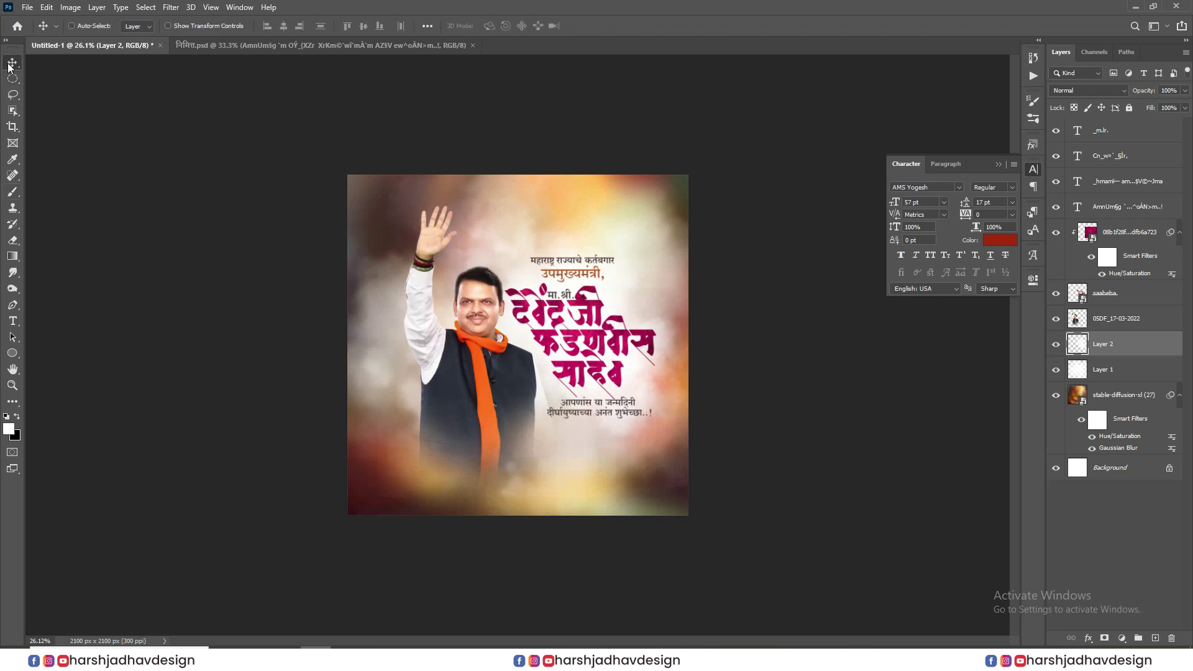
Step: Shrink the placed lotus logo and ribbon graphic and put it beside "जी" in the first name line
scroll(621, 201, up, 6)
scroll(628, 253, down, 5)
scroll(609, 295, up, 1)
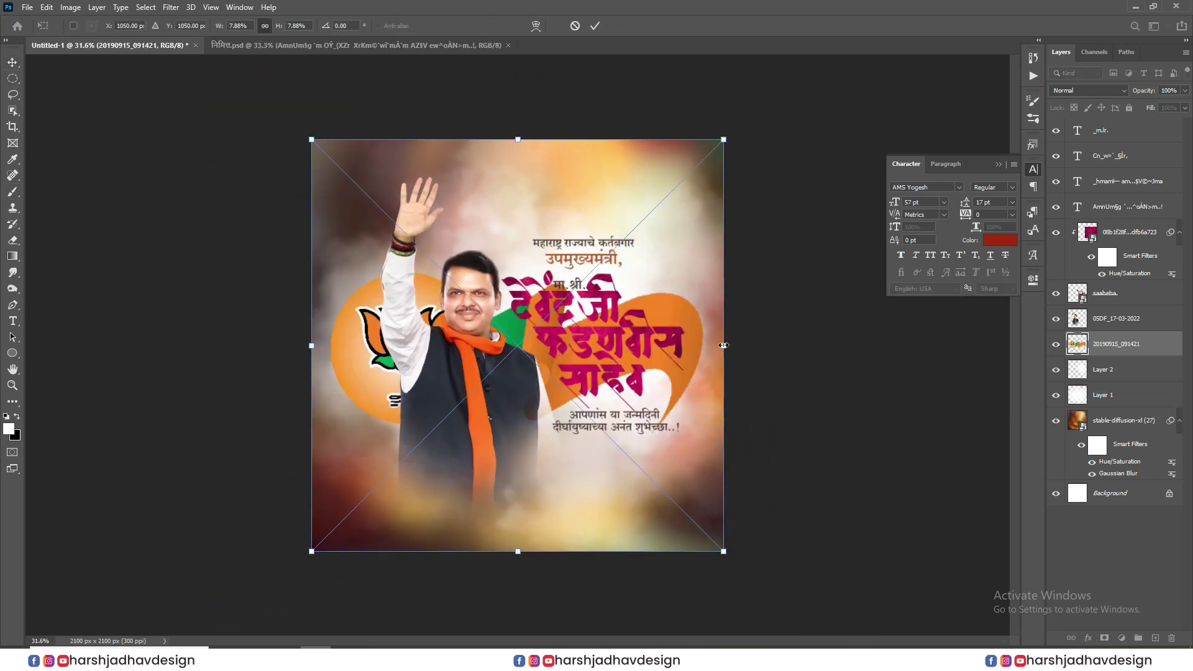
drag(723, 345, 698, 318)
key(Return)
scroll(677, 261, up, 9)
scroll(693, 260, up, 2)
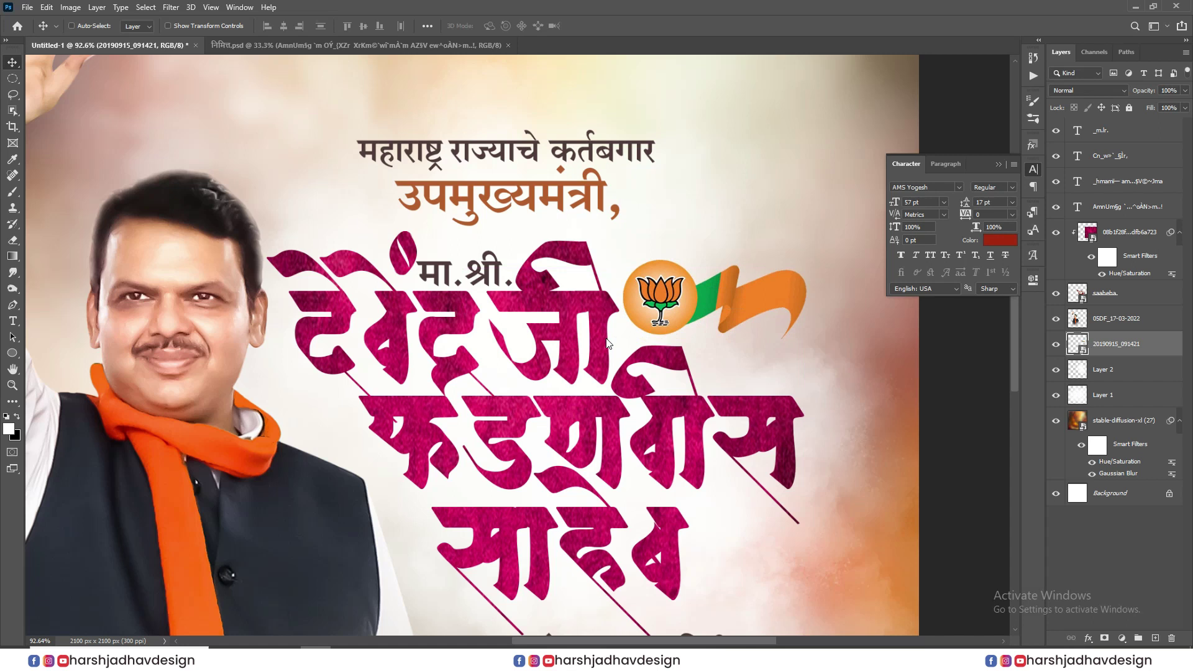
Step: Resize and position the placed red Maharashtra map behind the waving man, with its layer directly below Layer 2
scroll(609, 343, down, 6)
scroll(478, 238, up, 3)
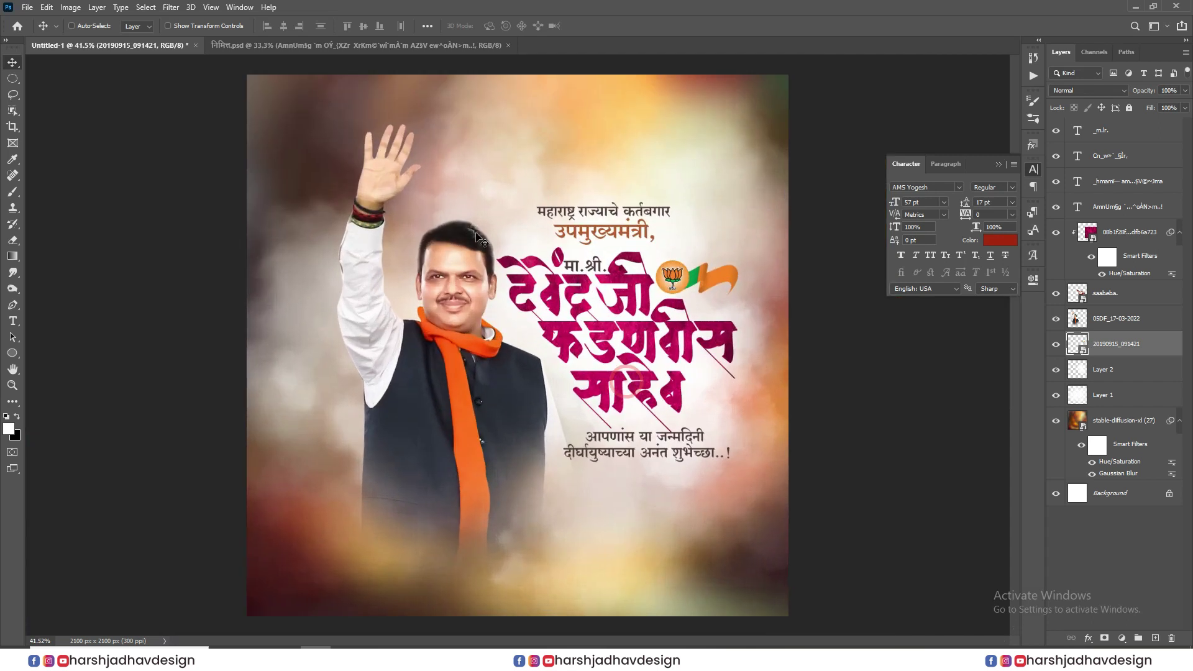
scroll(532, 388, down, 4)
scroll(502, 303, up, 2)
key(ctrl+t)
key(Return)
drag(518, 214, 518, 279)
drag(547, 381, 532, 287)
key(Return)
drag(1129, 343, 1127, 397)
Step: Set the Maharashtra map layer's blend mode to Overlay
scroll(948, 317, down, 2)
click(1087, 90)
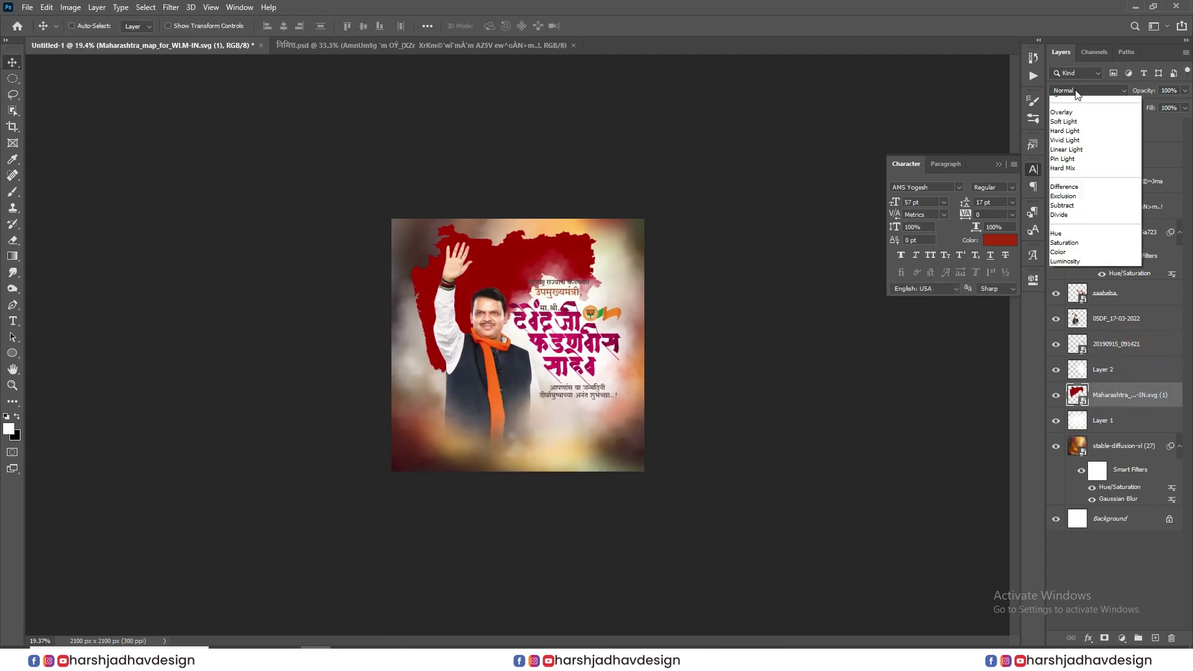
click(1057, 241)
scroll(592, 252, up, 7)
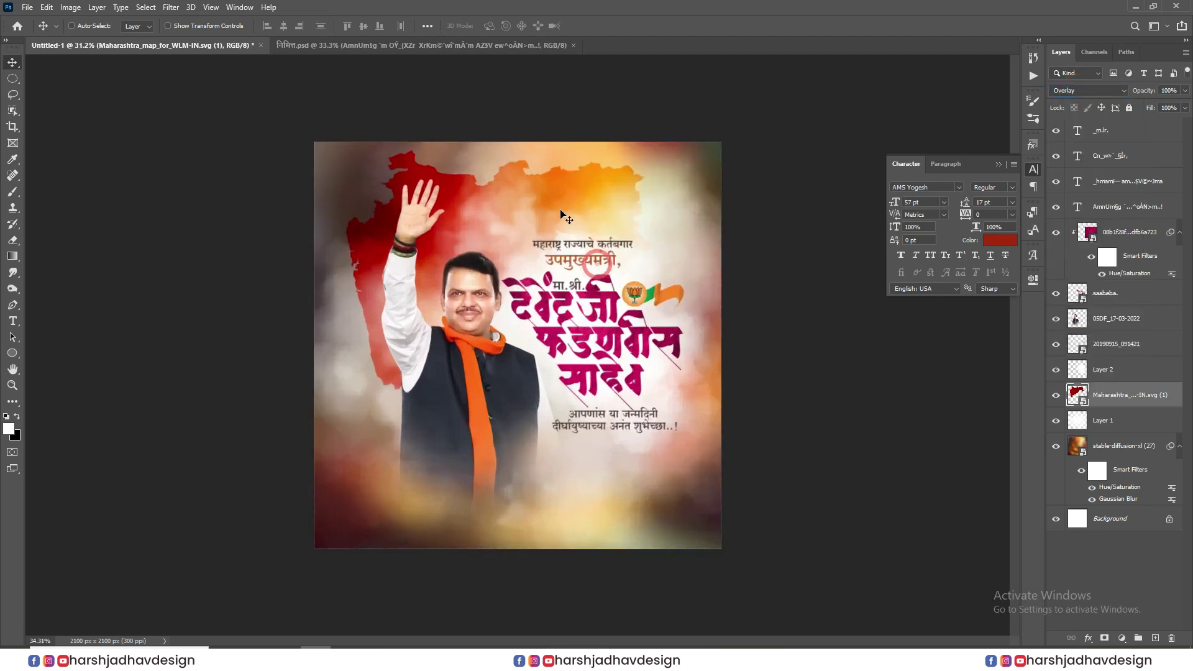
scroll(612, 242, down, 3)
Step: Add a Color Balance adjustment above Layer 1 with midtones at Cyan–Red -11, Magenta–Green -22 and Yellow–Blue +17
click(1123, 438)
click(1120, 418)
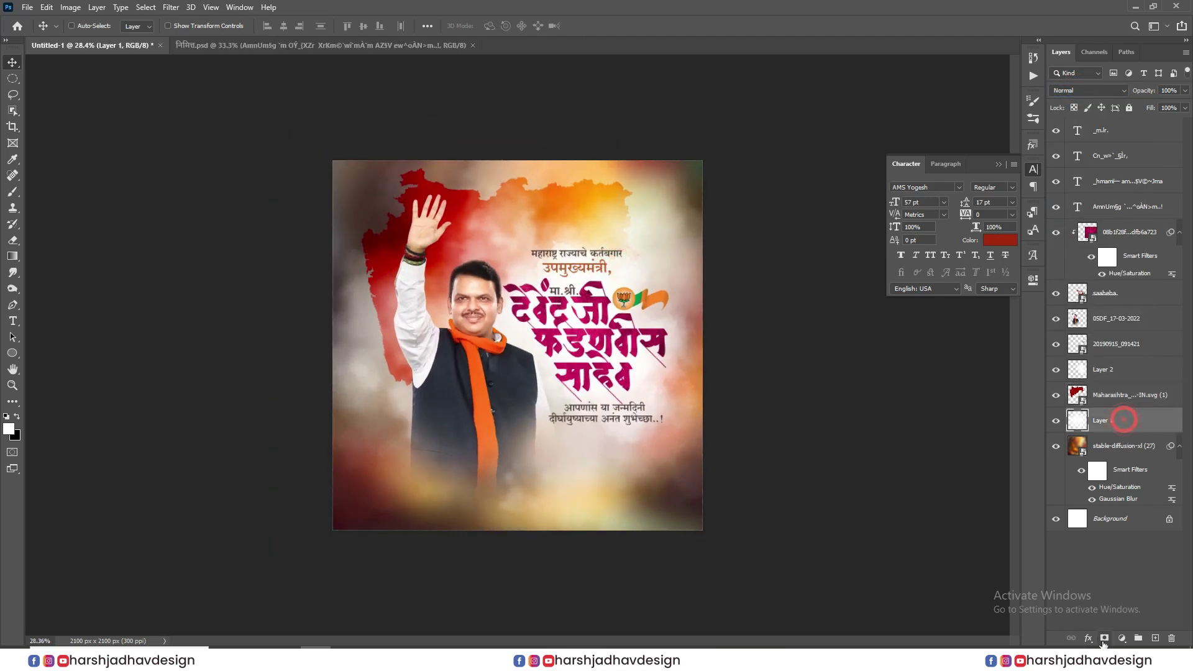
click(1122, 639)
click(1126, 532)
scroll(814, 326, down, 4)
drag(883, 382, 934, 390)
click(860, 341)
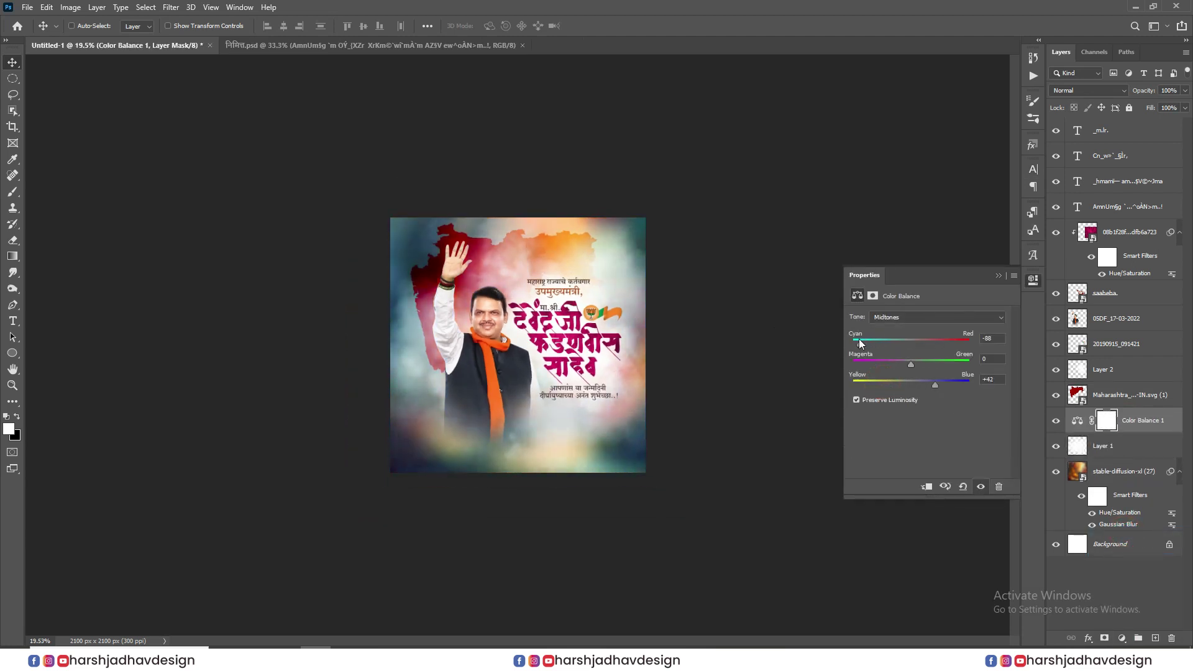
drag(887, 343, 927, 385)
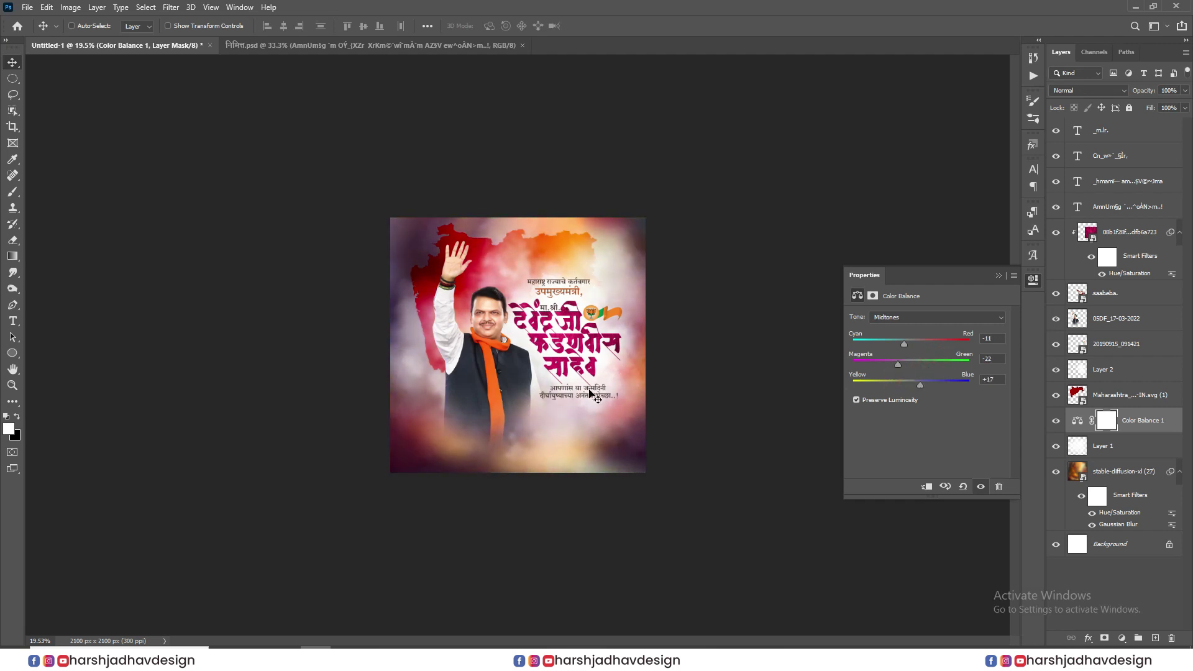
scroll(746, 259, up, 6)
click(998, 275)
scroll(491, 320, down, 3)
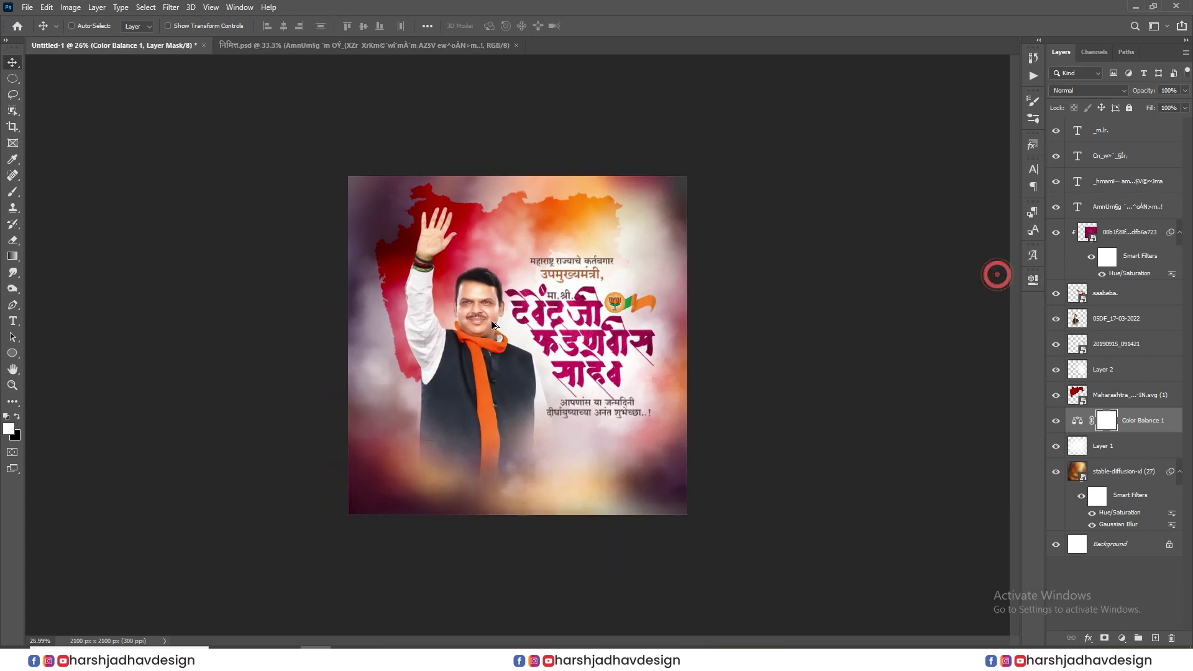
Step: Duplicate the two-line birthday greeting text just below itself and replace the copy's text with three dots
scroll(491, 321, up, 7)
ctrl+click(514, 408)
ctrl+click(686, 473)
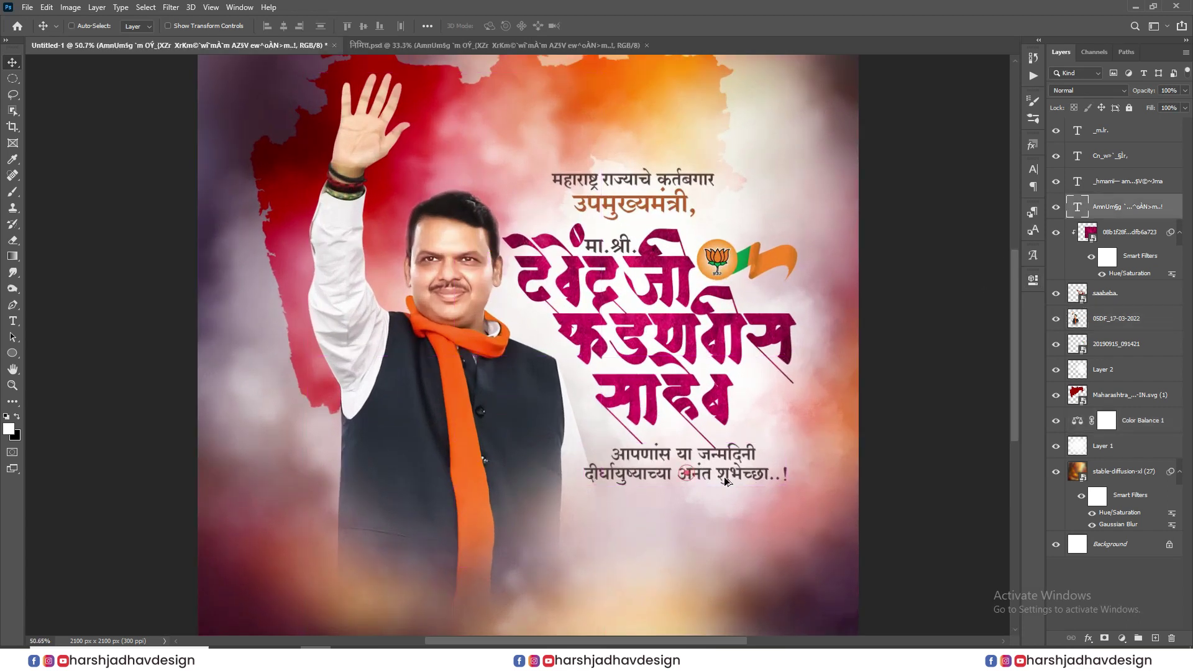
scroll(726, 481, up, 1)
scroll(699, 453, down, 1)
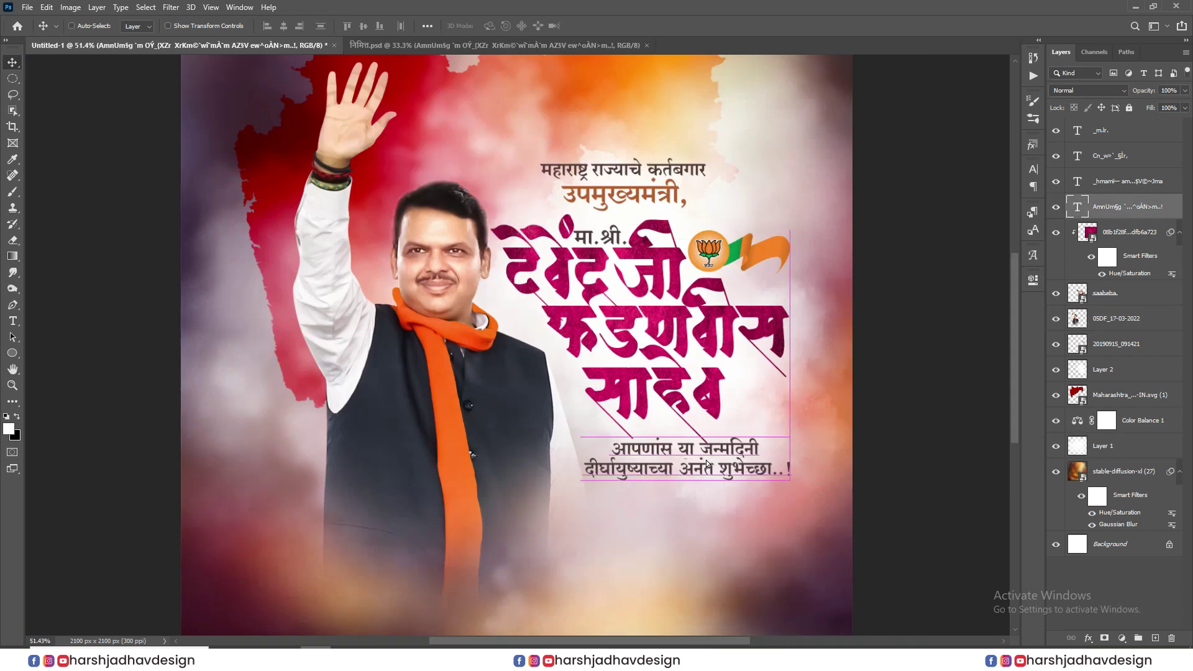
scroll(706, 463, down, 2)
scroll(664, 442, up, 3)
alt+drag(663, 443, 663, 487)
double_click(664, 500)
click(666, 496)
key(ctrl+a)
key(BackSpace)
key(ctrl+a)
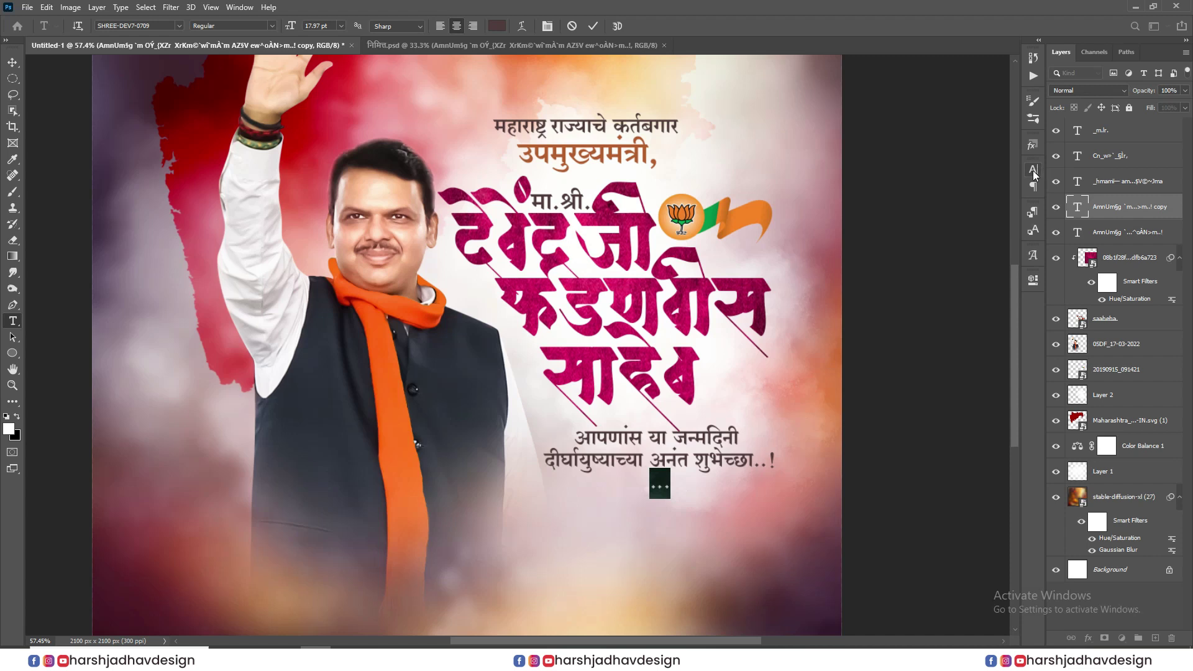
Step: Set the three dots to 60 pt with -60 tracking and position them just below the greeting lines
click(1032, 171)
drag(895, 202, 967, 216)
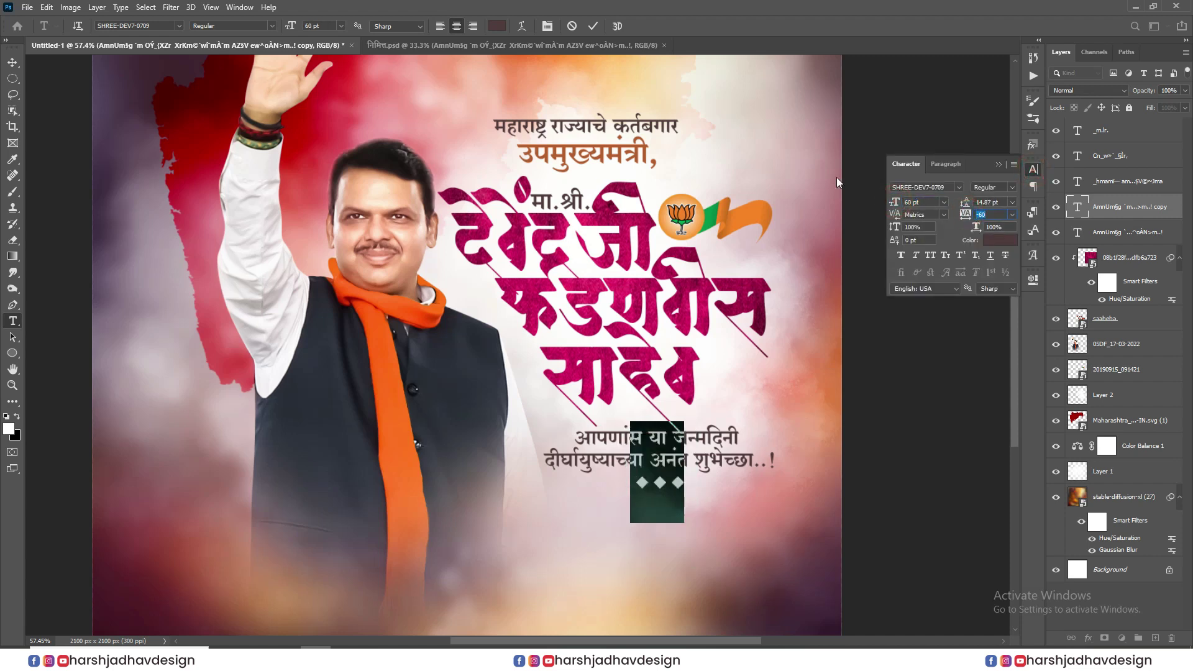
click(12, 65)
scroll(755, 517, down, 3)
drag(750, 517, 738, 515)
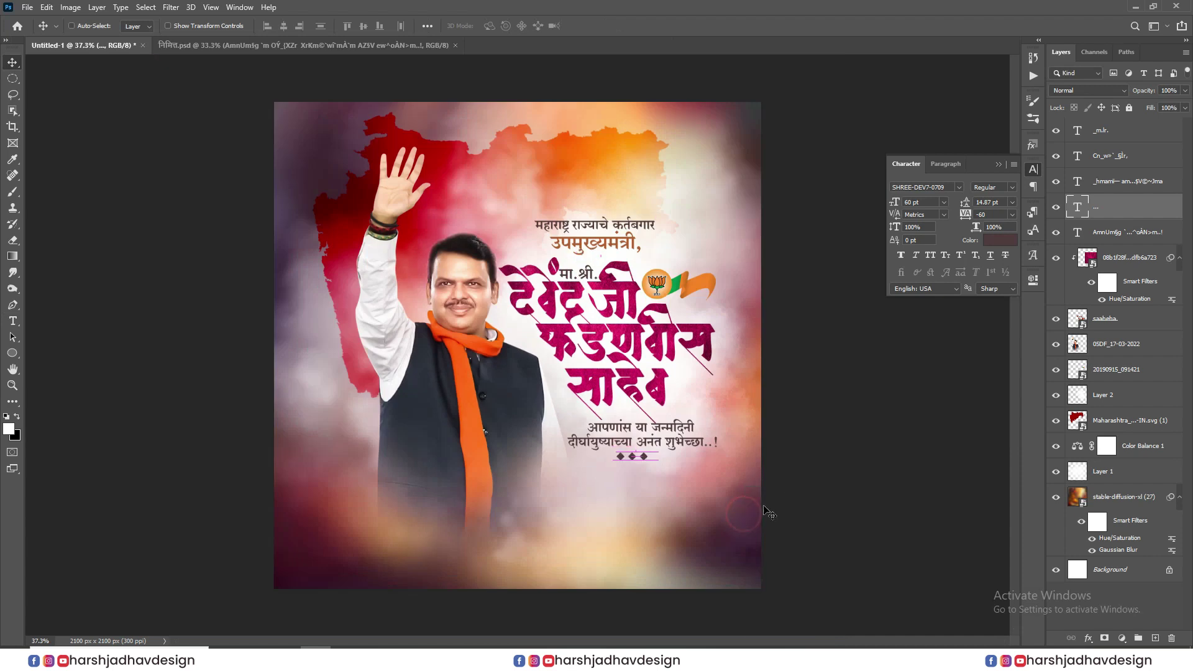
Step: Examine the poster's overall composition and look closely at the portrait, name lettering and greeting lines
scroll(619, 296, down, 2)
scroll(620, 294, down, 1)
scroll(586, 243, up, 3)
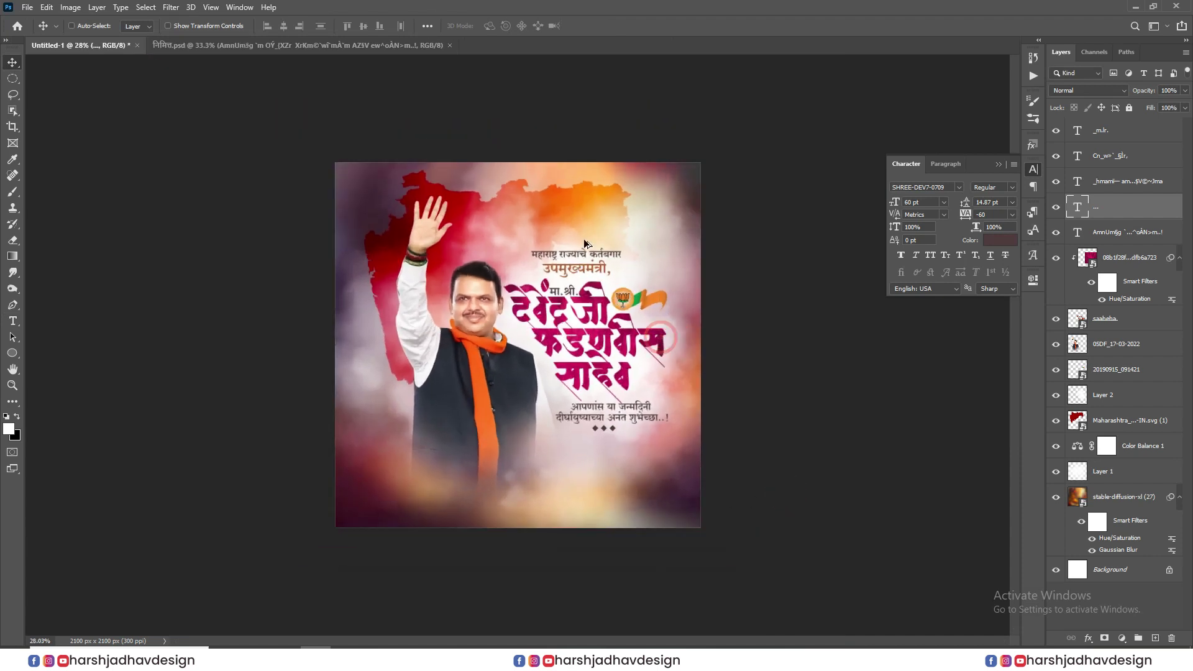
scroll(510, 356, down, 3)
scroll(628, 400, up, 2)
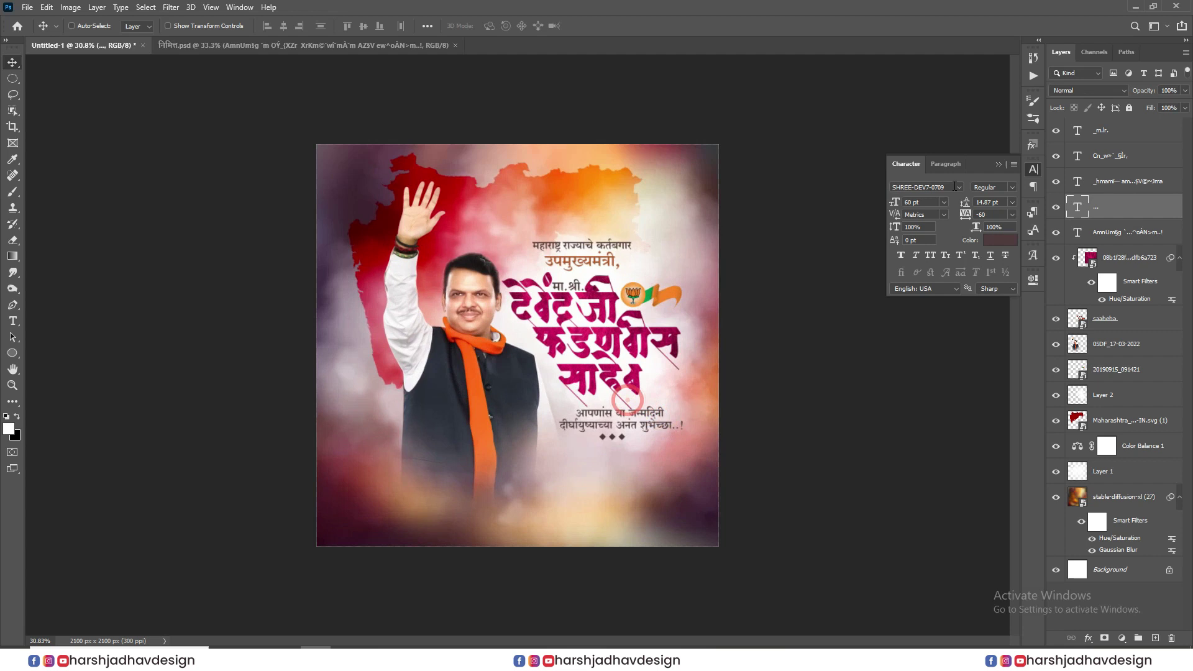
click(1000, 163)
scroll(528, 375, up, 4)
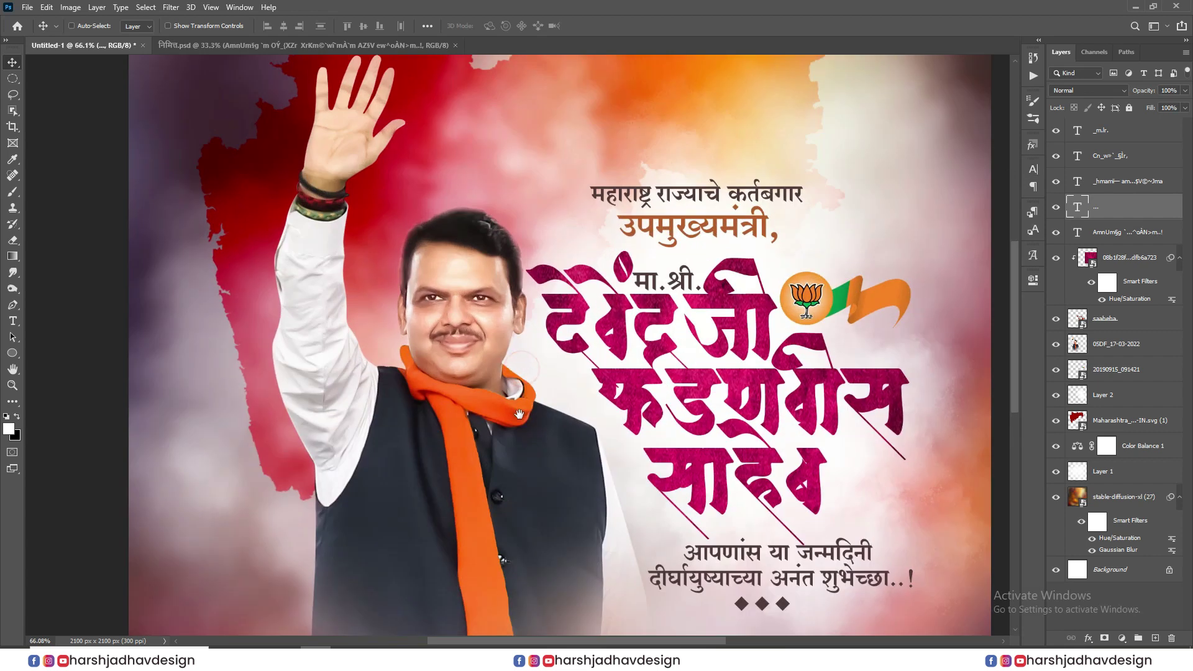
scroll(519, 412, down, 4)
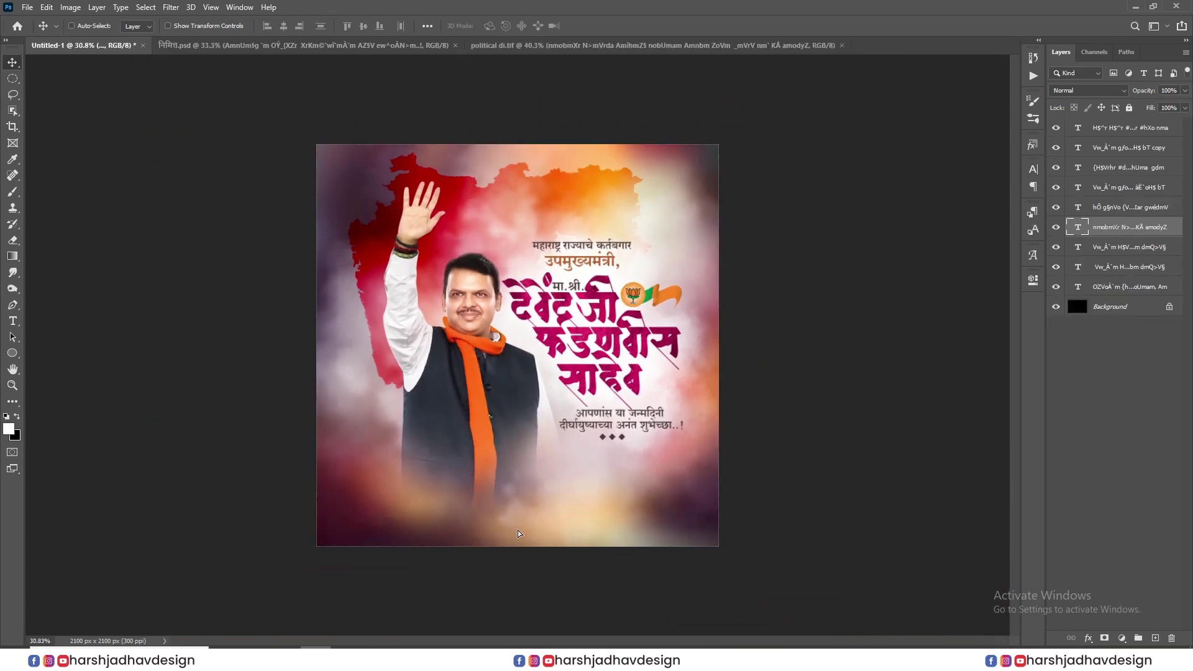
Step: Place the white two-line slogan from political di.tif along the poster's lower edge with centred text alignment
scroll(528, 527, up, 4)
drag(517, 531, 531, 409)
drag(437, 528, 464, 521)
double_click(441, 473)
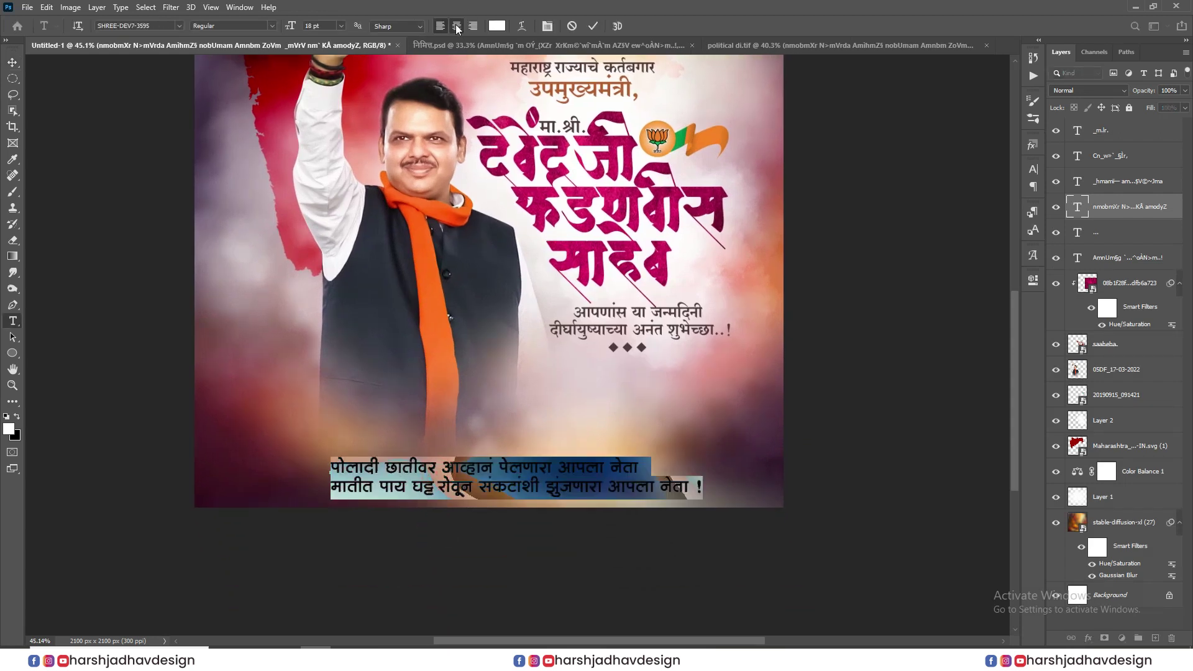
click(457, 29)
click(11, 64)
drag(415, 473, 580, 475)
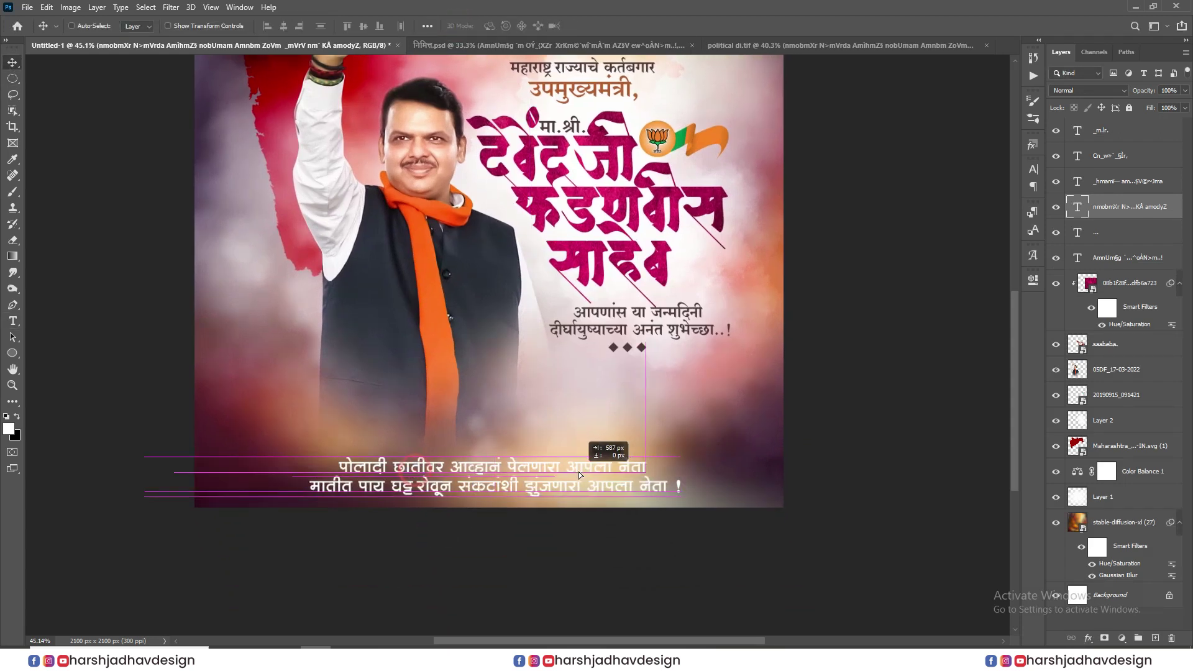
scroll(579, 476, down, 2)
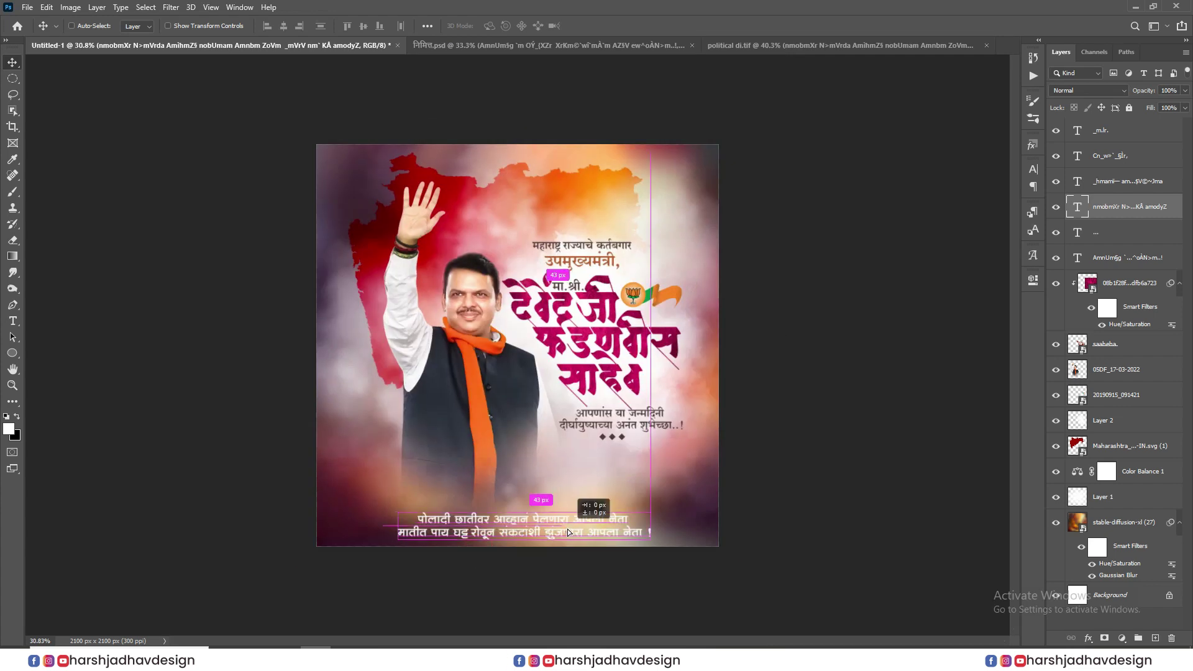
scroll(680, 510, down, 2)
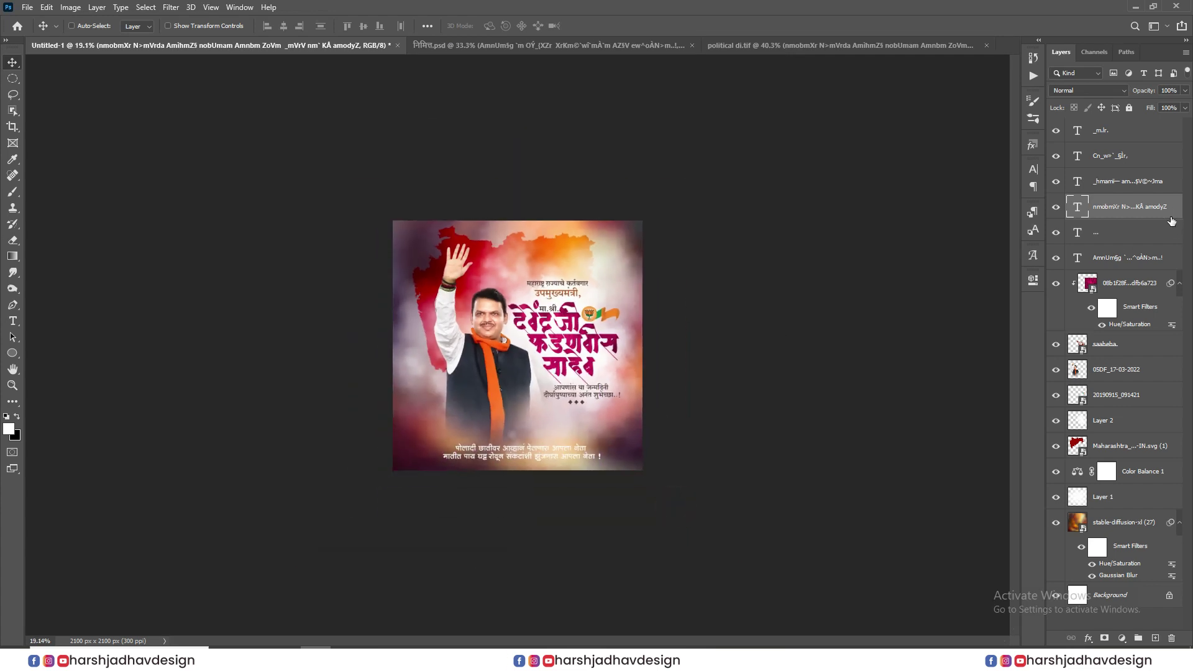
Step: Give the slogan text a thick Stroke layer style, reset to its defaults and positioned outside the letters
double_click(1169, 220)
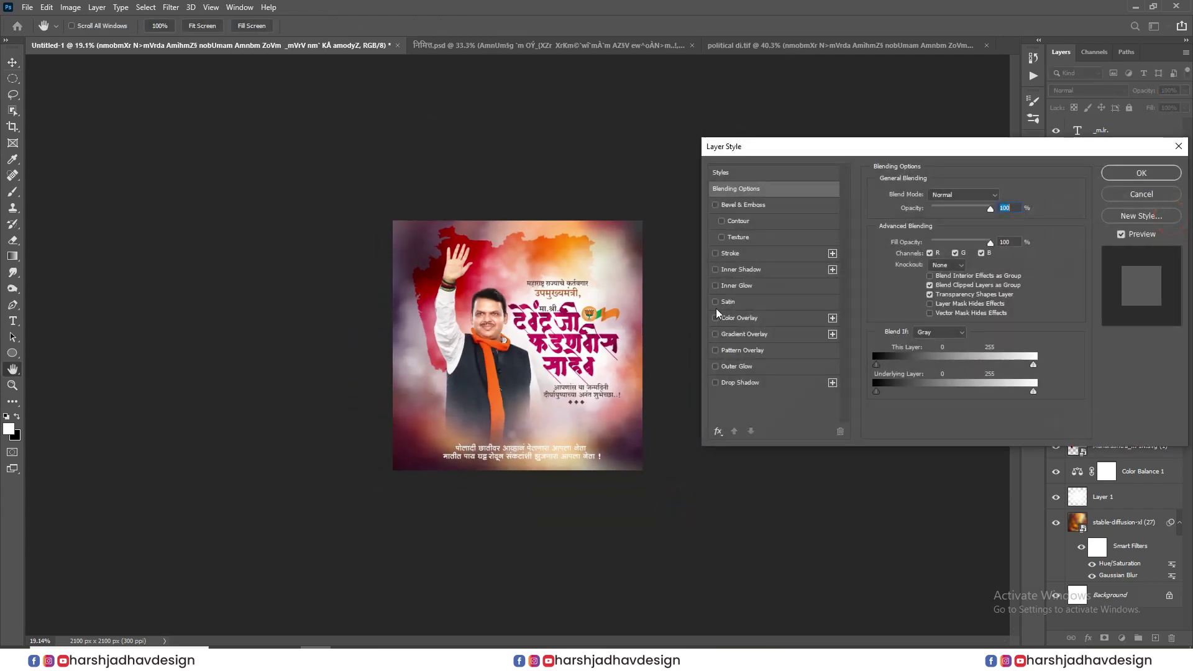
click(733, 254)
drag(936, 195, 930, 195)
click(993, 380)
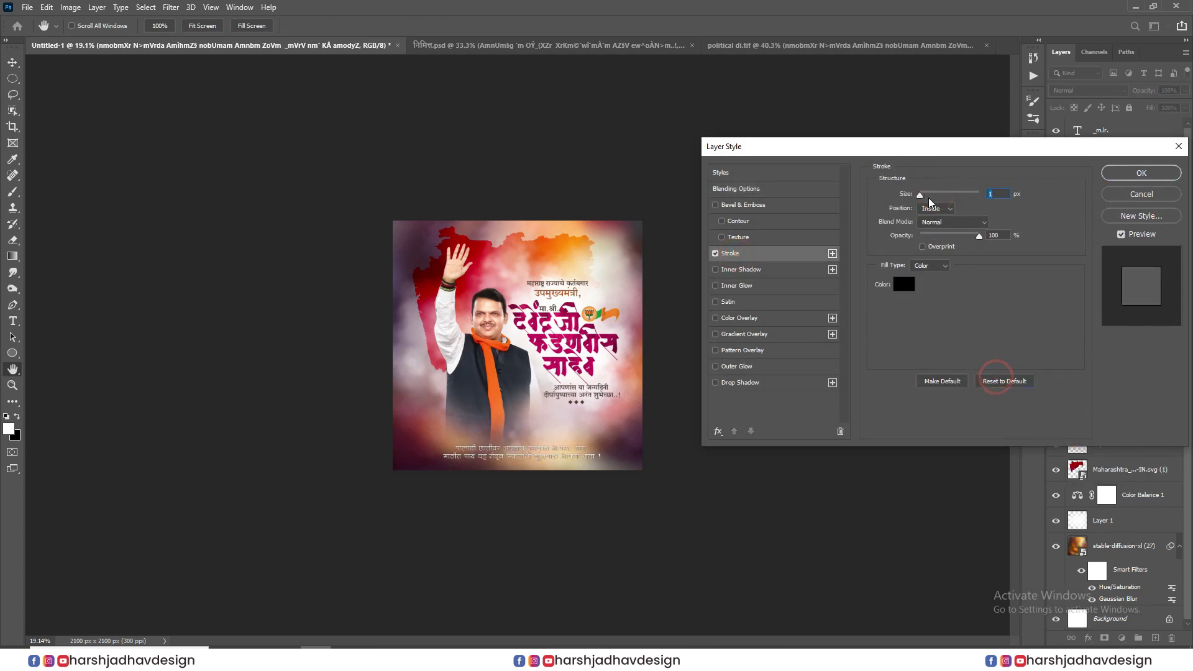
click(929, 196)
click(935, 208)
click(932, 222)
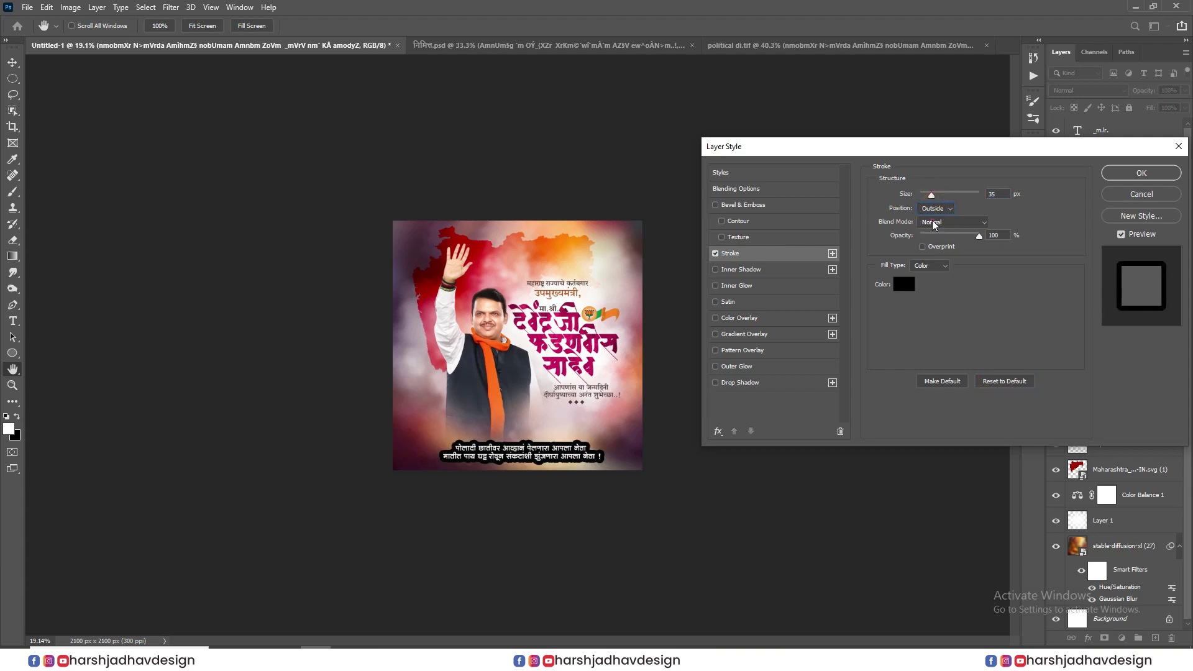
drag(935, 196, 927, 198)
Step: Change the slogan's stroke to dark purple 47313e sampled from the poster background and apply the layer style
click(903, 285)
click(620, 456)
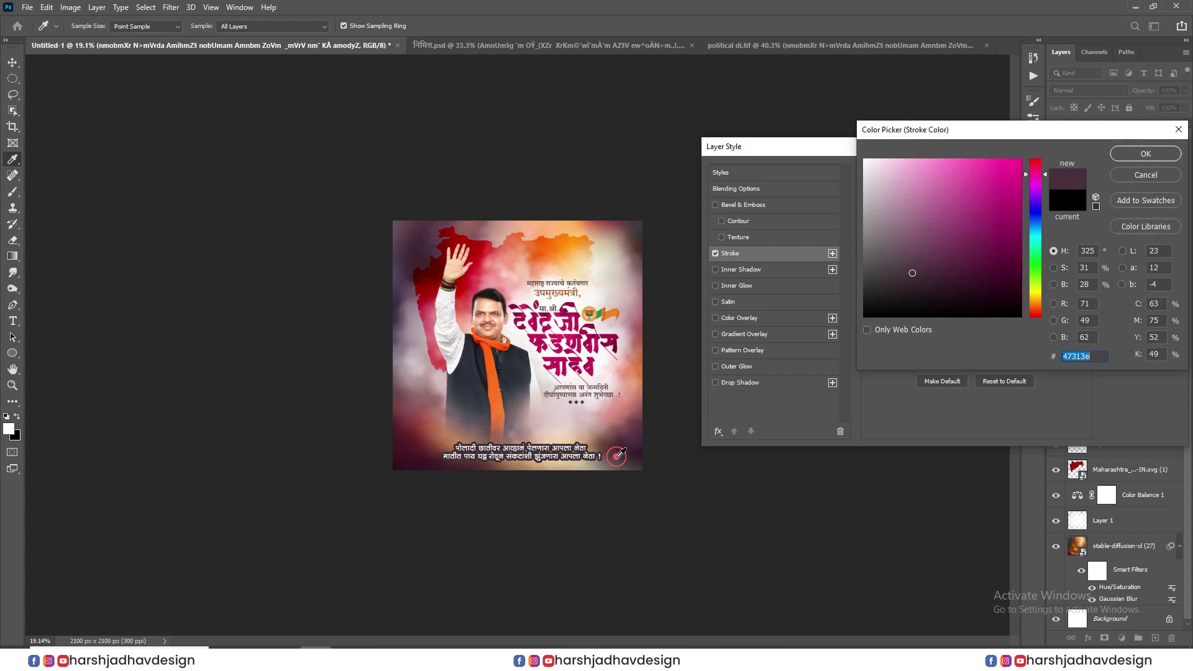
click(1137, 156)
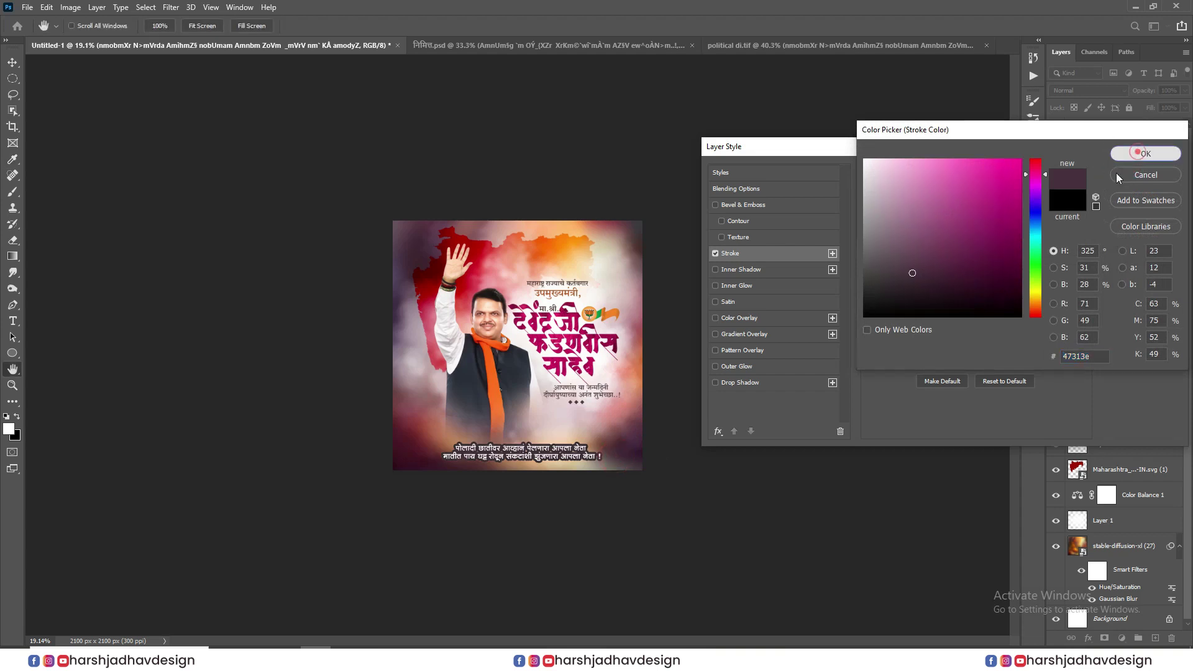
click(1134, 173)
scroll(597, 360, up, 8)
scroll(597, 362, down, 5)
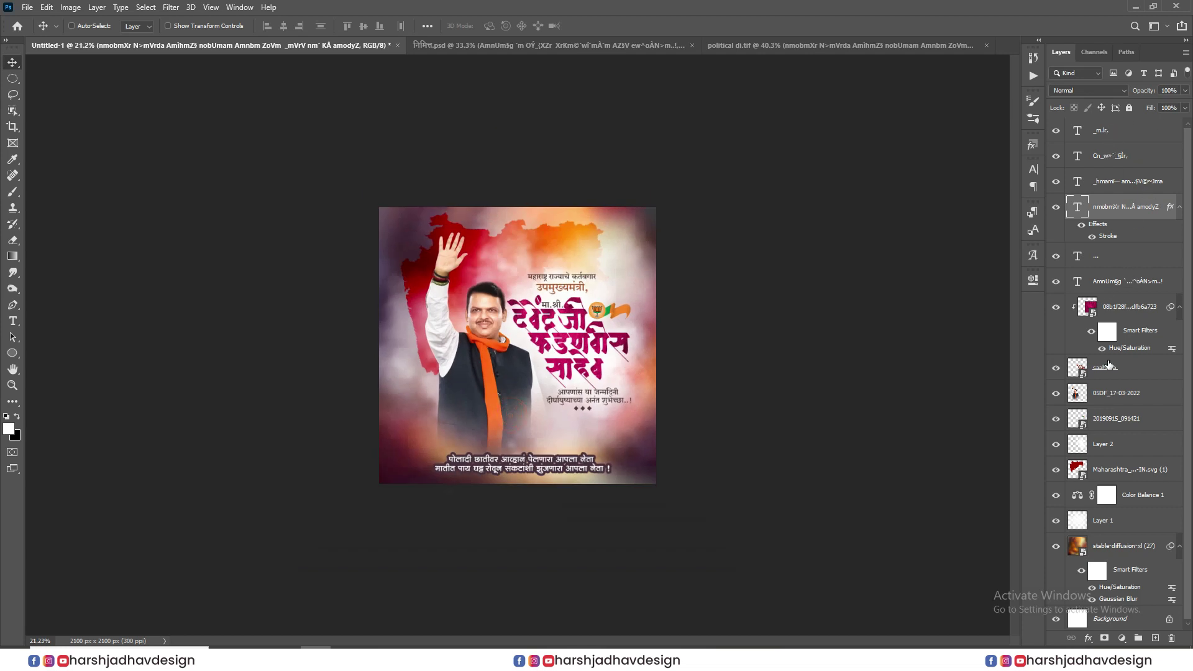
Step: Add a Color Lookup adjustment layer above Color Balance 1 with the 3Strip.look 3D LUT
click(1139, 476)
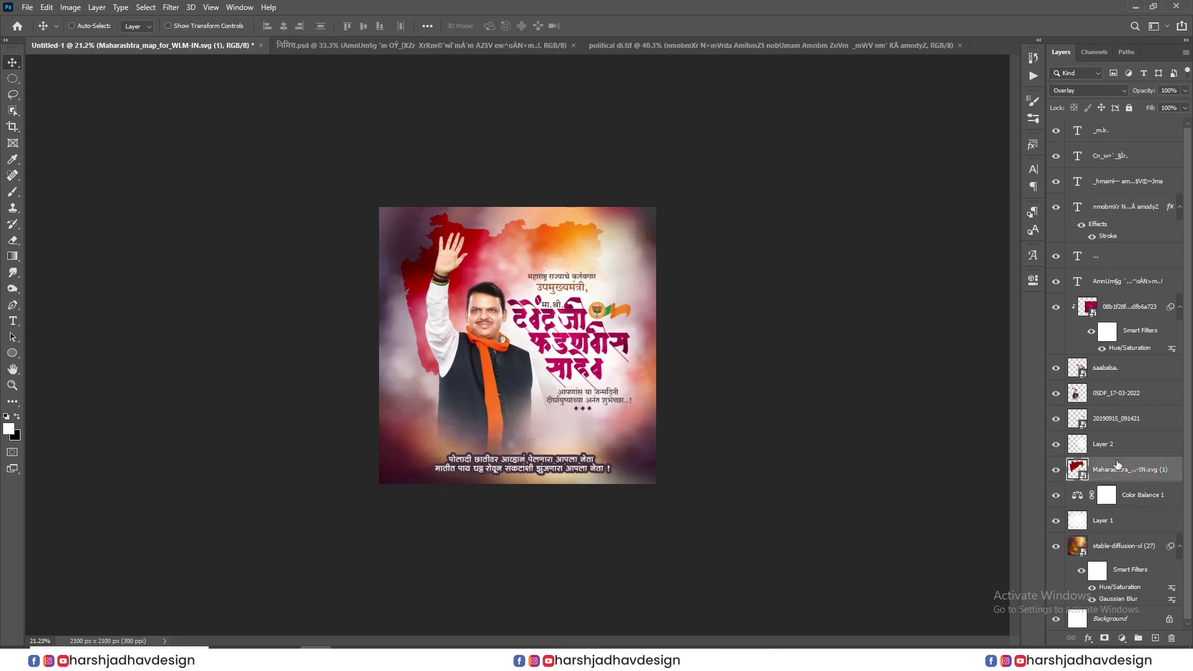
click(1128, 496)
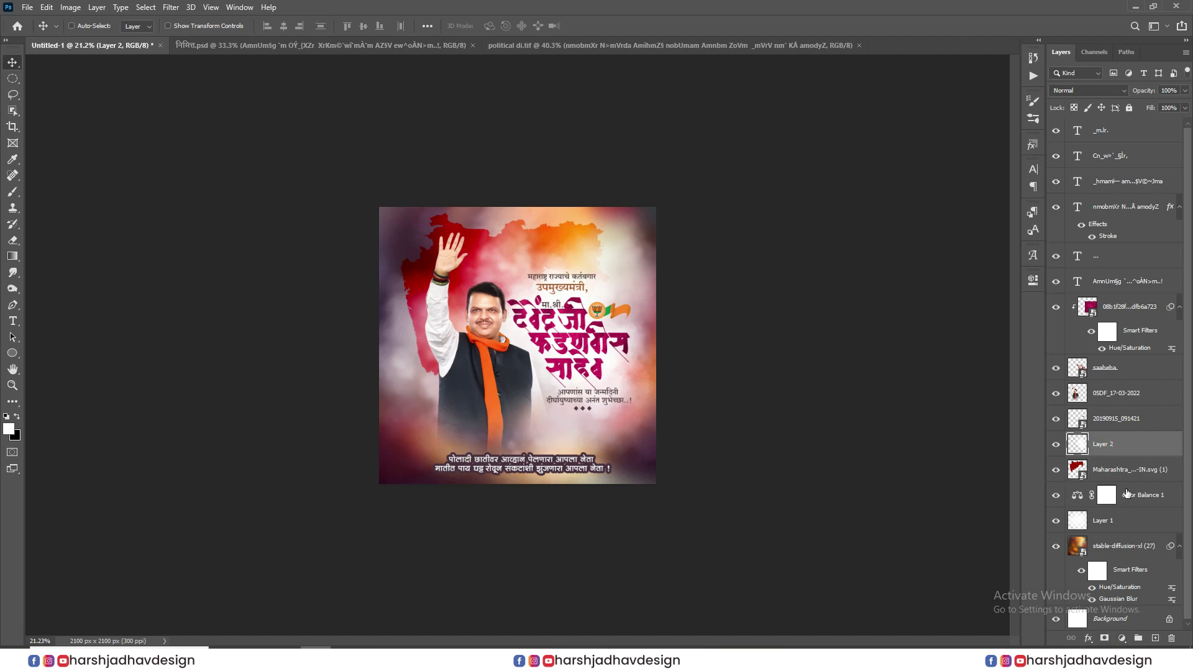
click(1122, 639)
click(1125, 571)
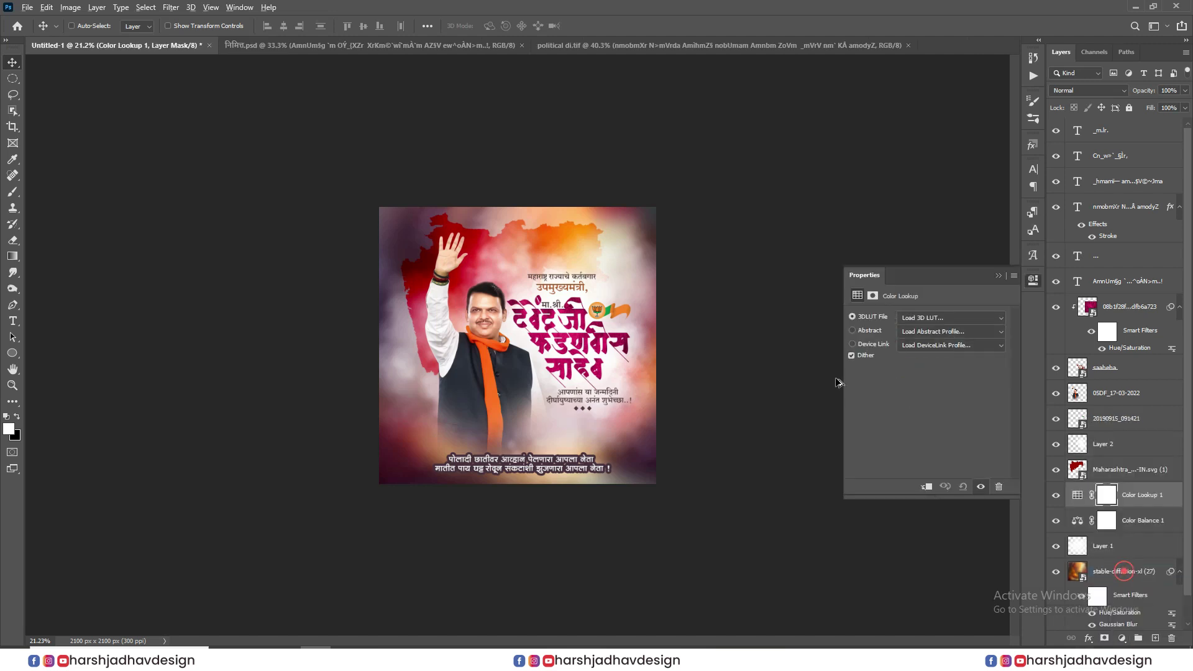
click(942, 314)
click(956, 52)
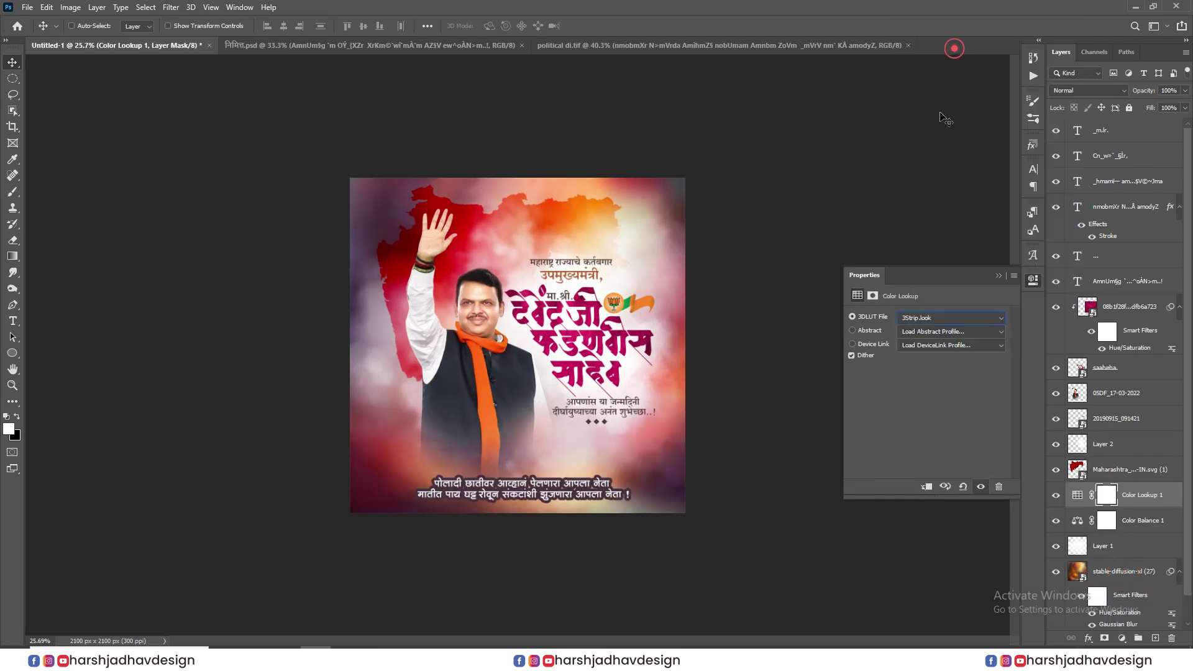
Step: Try other 3D LUT presets on the Color Lookup adjustment and settle on FallColors.look
key(Down)
key(Down)
key(Down)
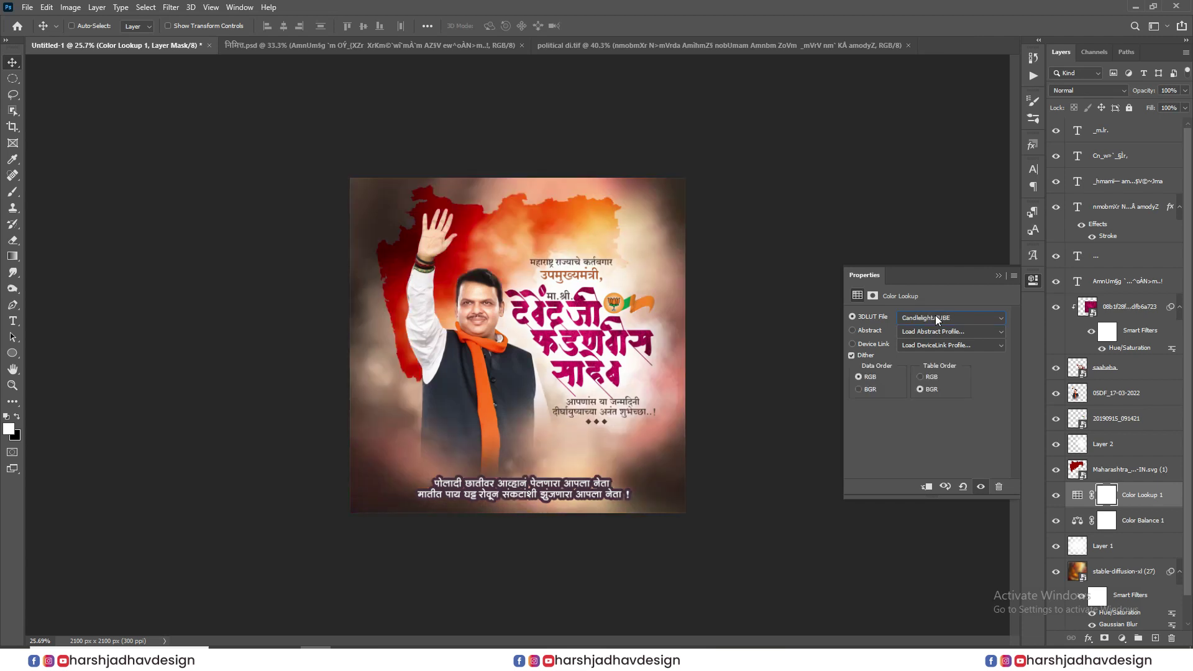
key(Down)
key(Down)
key(Down)
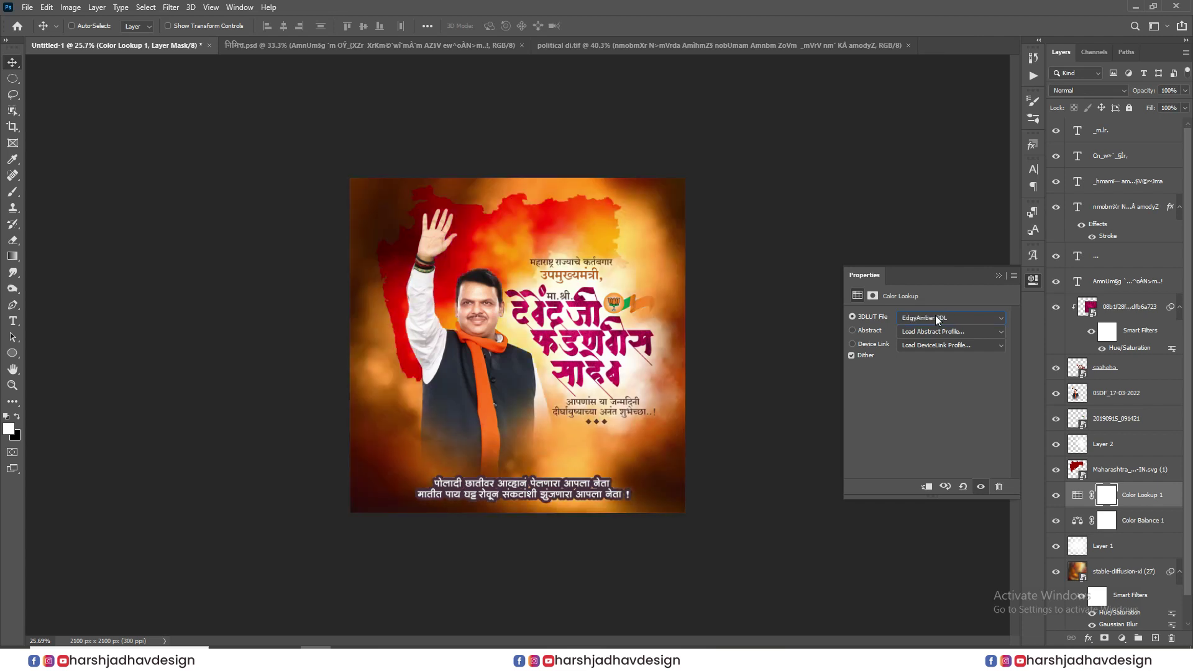
scroll(1006, 221, up, 1)
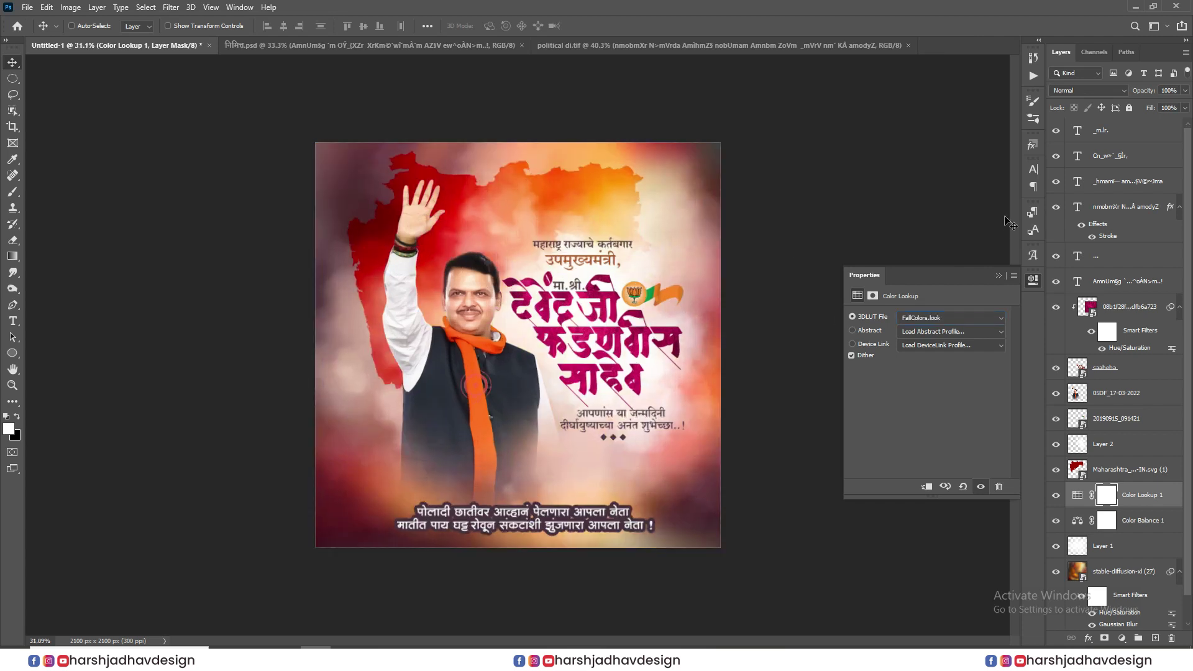
click(997, 275)
scroll(1119, 164, up, 1)
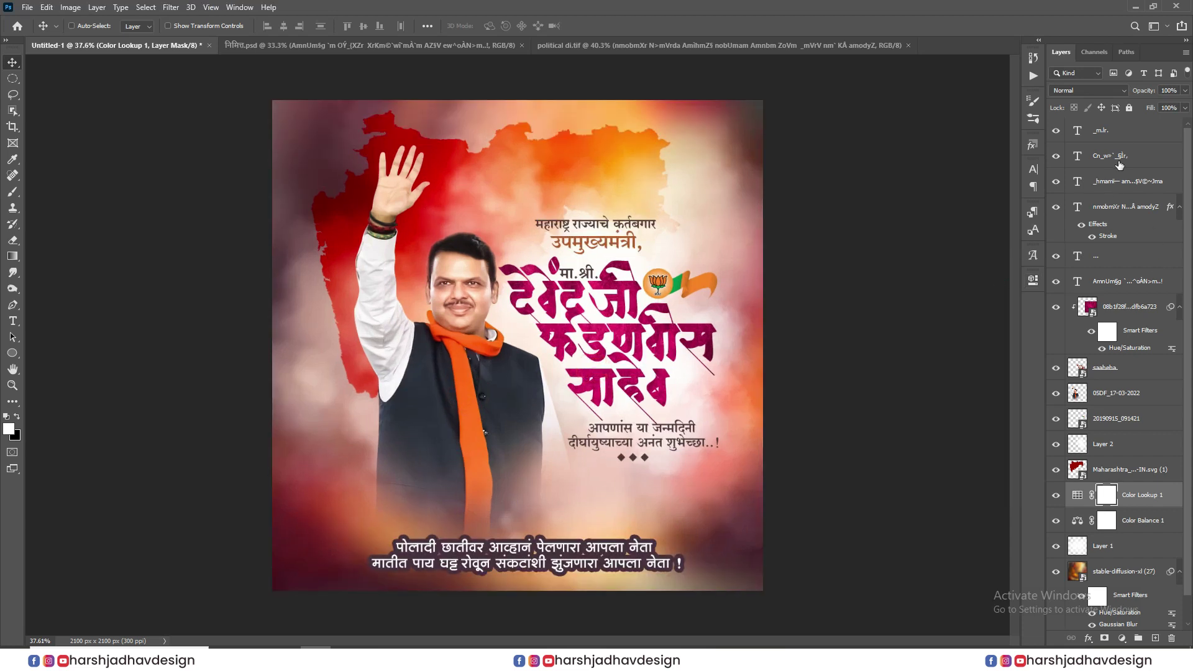
Step: Select the topmost text layer and view the finished poster full screen without the interface
click(1118, 131)
key(f)
key(f)
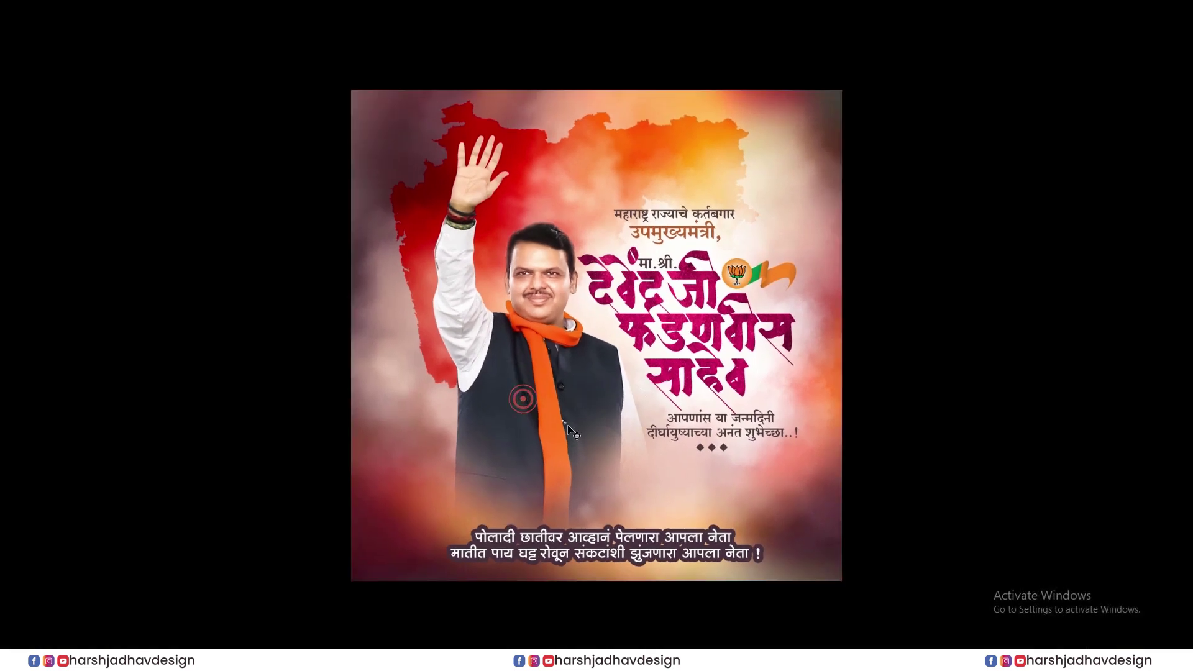
scroll(570, 428, up, 1)
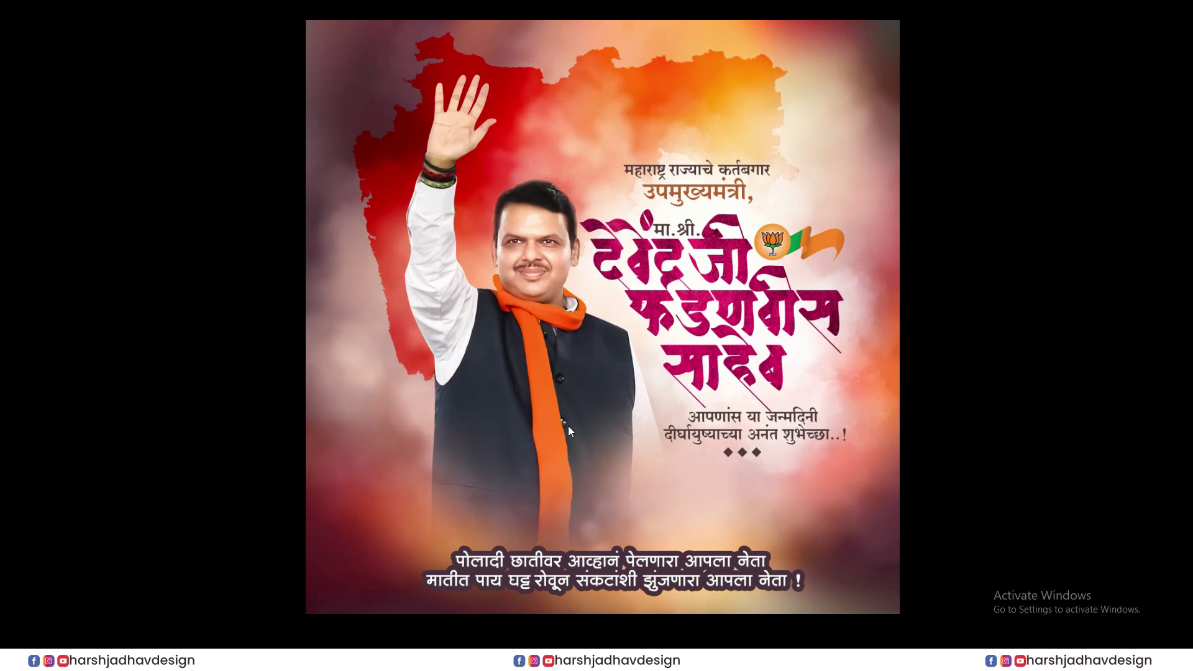